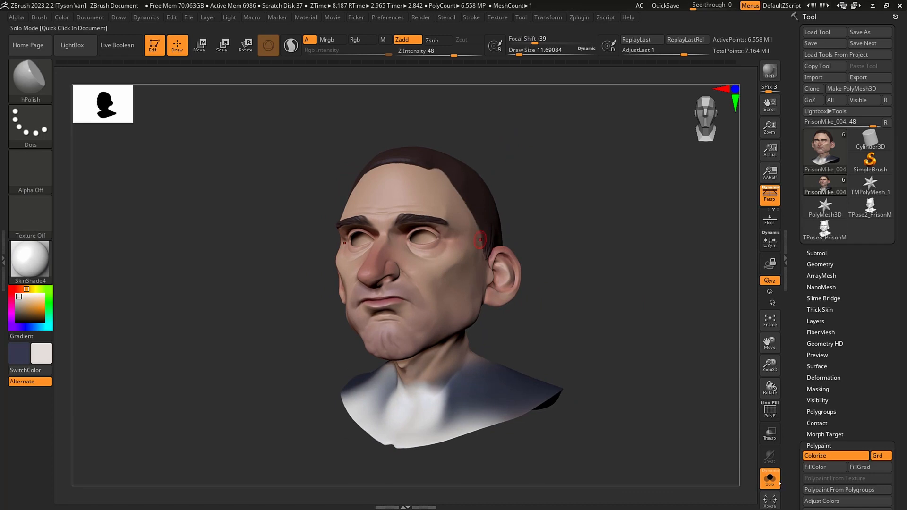
Step: Turn off Solo mode to display every part of the bust, and open the subtool list
left_click(769, 478)
left_click(817, 253)
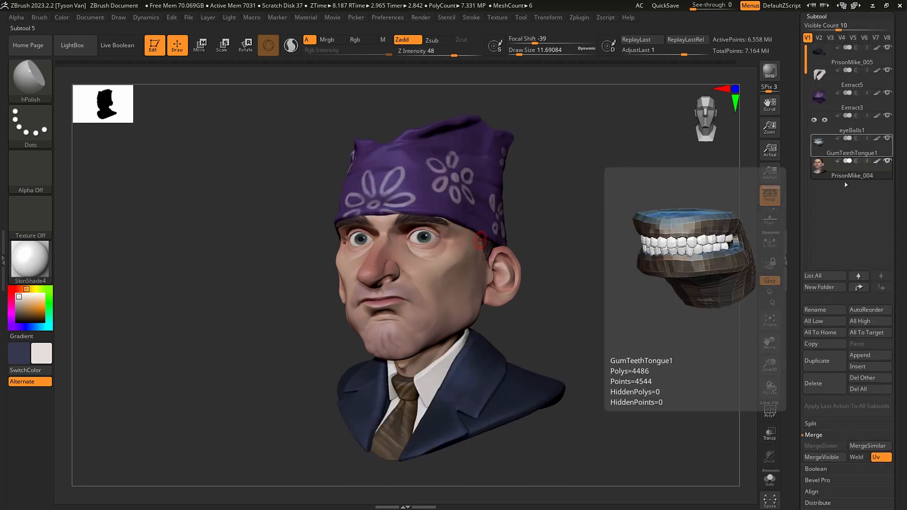
left_click_drag(901, 282, 901, 459)
left_click_drag(902, 133, 902, 166)
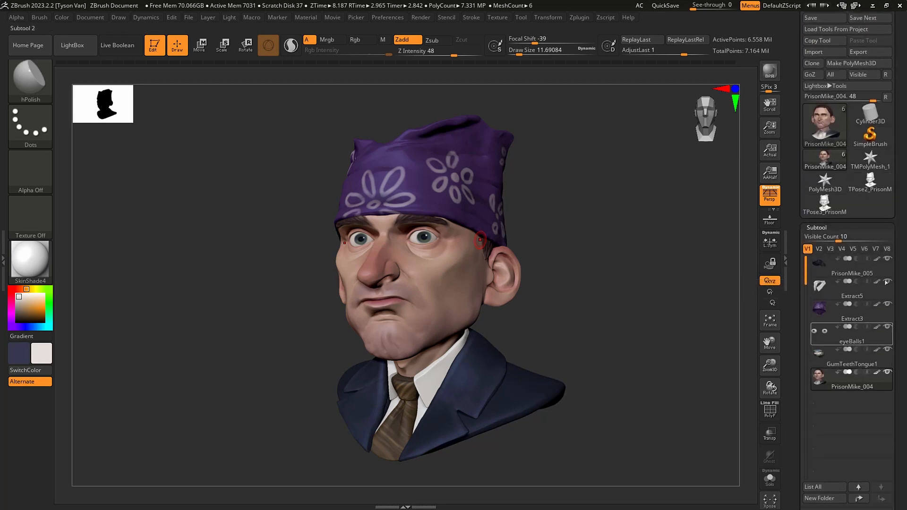
left_click_drag(901, 231, 902, 257)
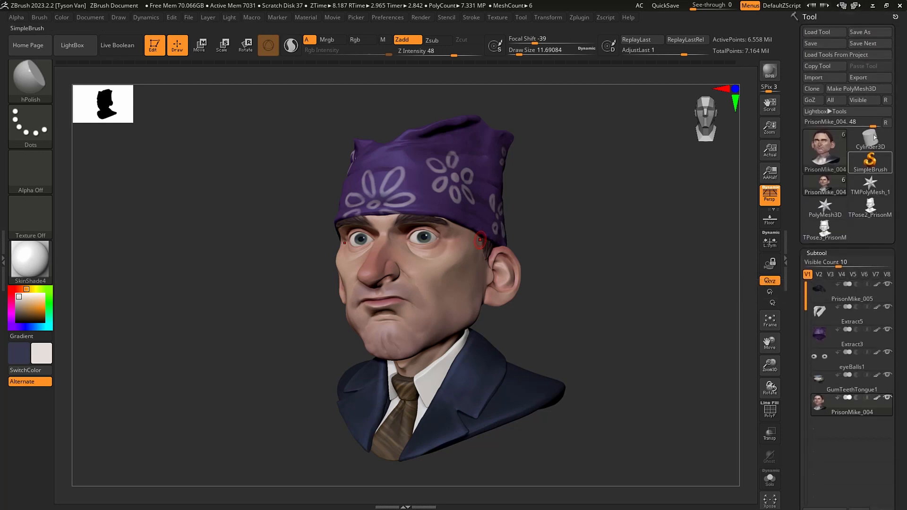
Step: Save the tool as a new version named PrisonMike_006.ztl
left_click(861, 32)
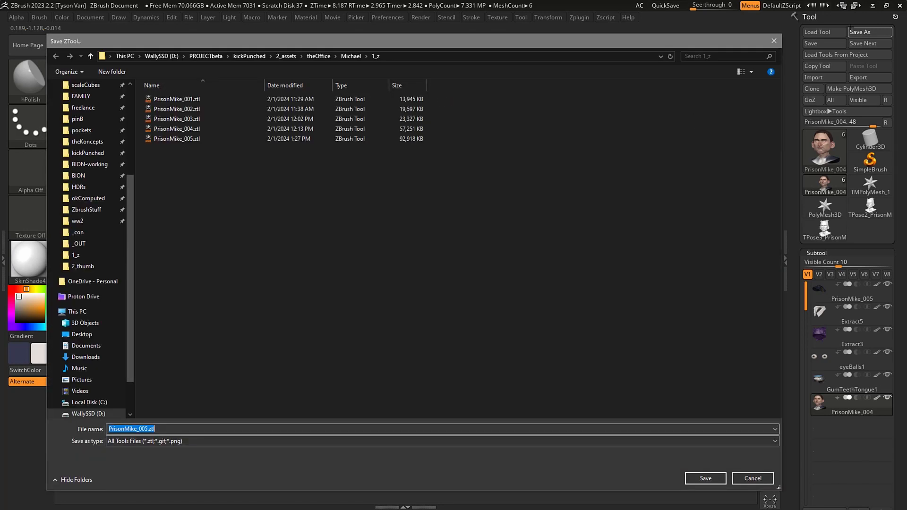
left_click(176, 139)
left_click(150, 429)
left_click(148, 429)
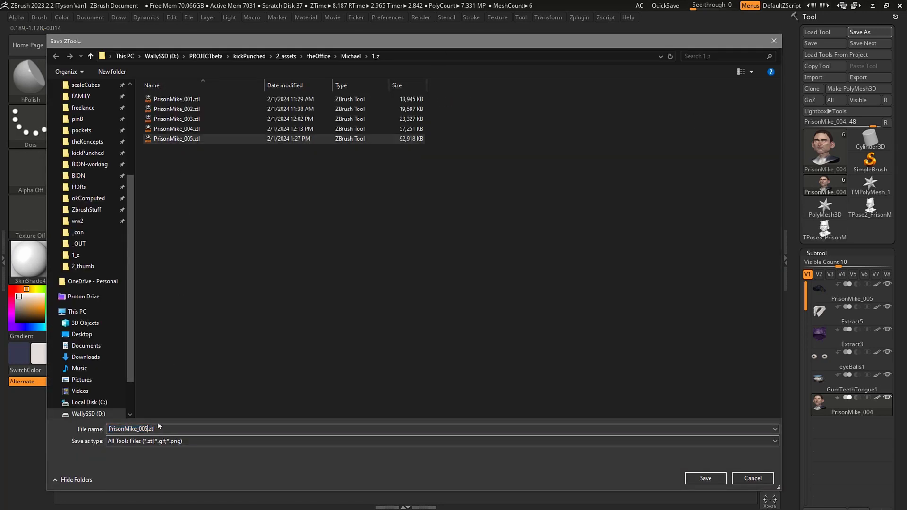
key("BackSpace")
type("6")
key("Return")
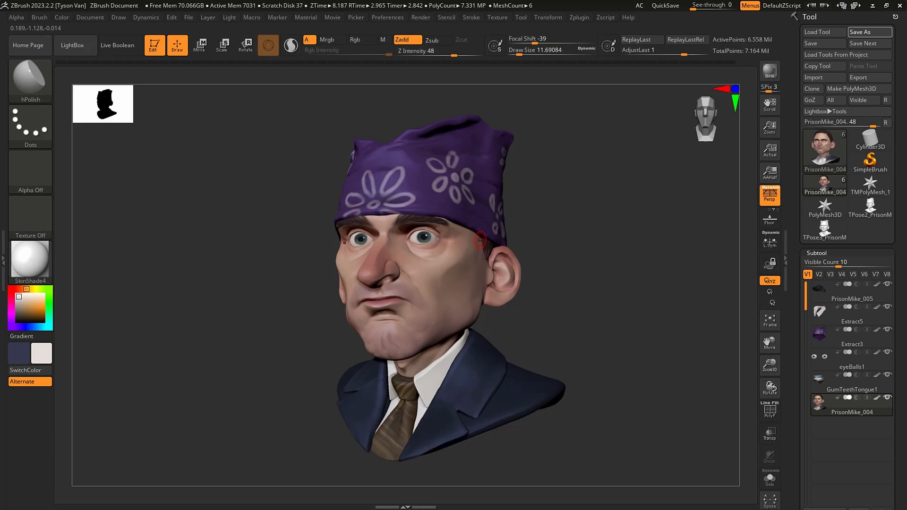
Step: Select the suit jacket subtool and merge all visible subtools into a separate merged tool
left_click(867, 301)
scroll(879, 206, "down", 5)
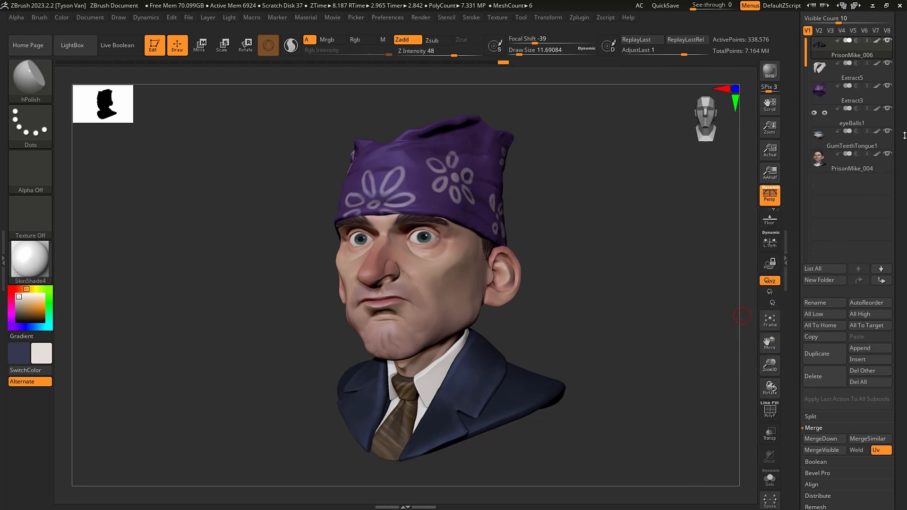
scroll(875, 142, "up", 4)
Step: View the TPose3_PrisonMike_005 tool and return to the PrisonMike_006 tool
mouse_move(875, 141)
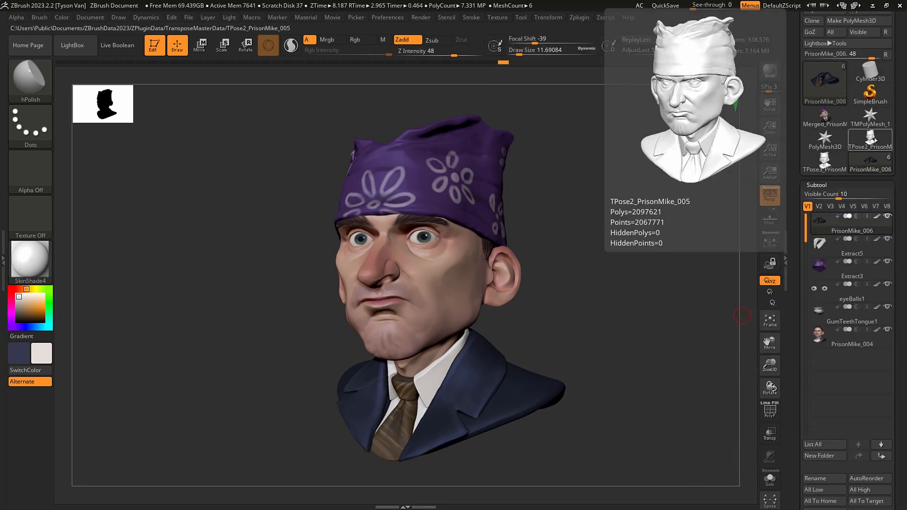
left_click(833, 164)
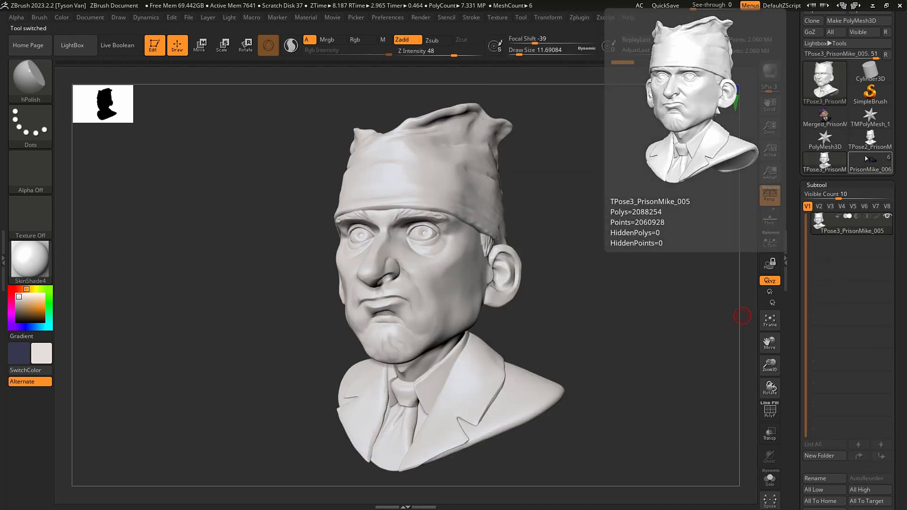
left_click(873, 140)
left_click(870, 163)
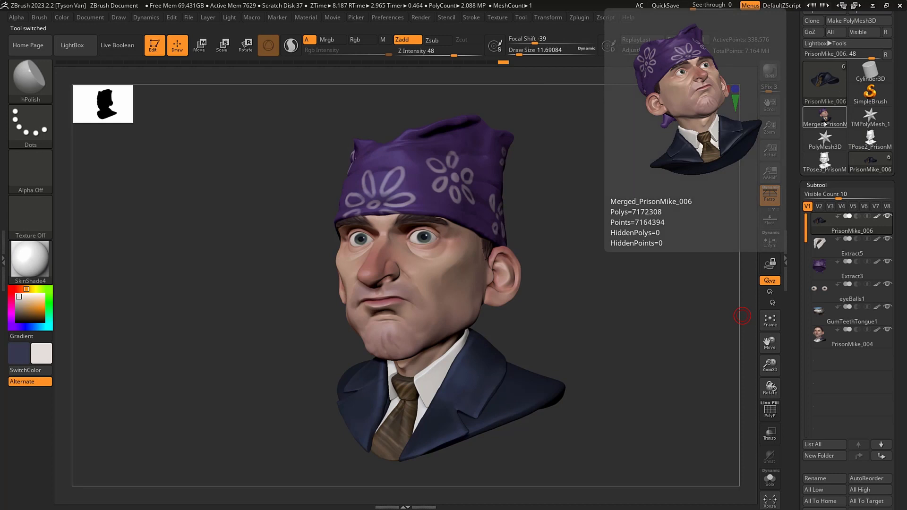
Step: Compare the merged bust with the original multi-subtool version and make Merged_PrisonMike_006 the active tool
left_click(825, 119)
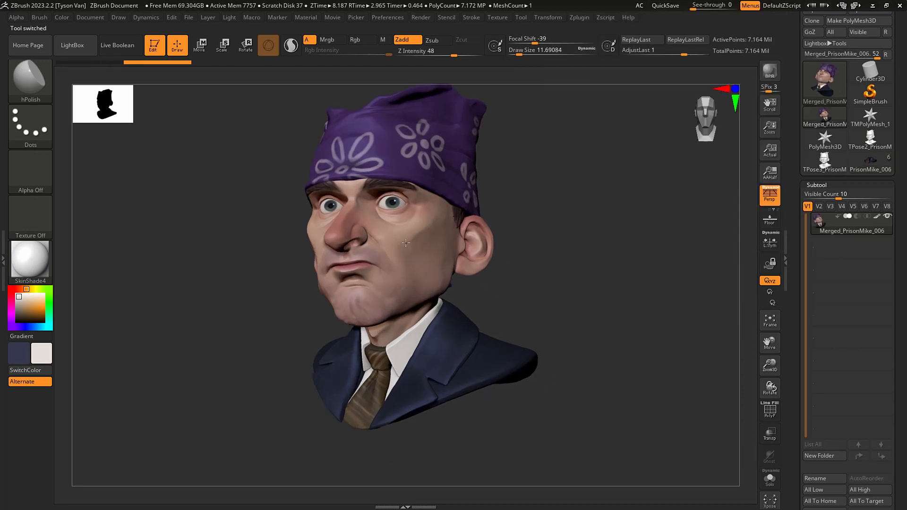
mouse_move(392, 244)
right_mouse_down()
mouse_move(461, 245)
mouse_move(398, 242)
right_mouse_up()
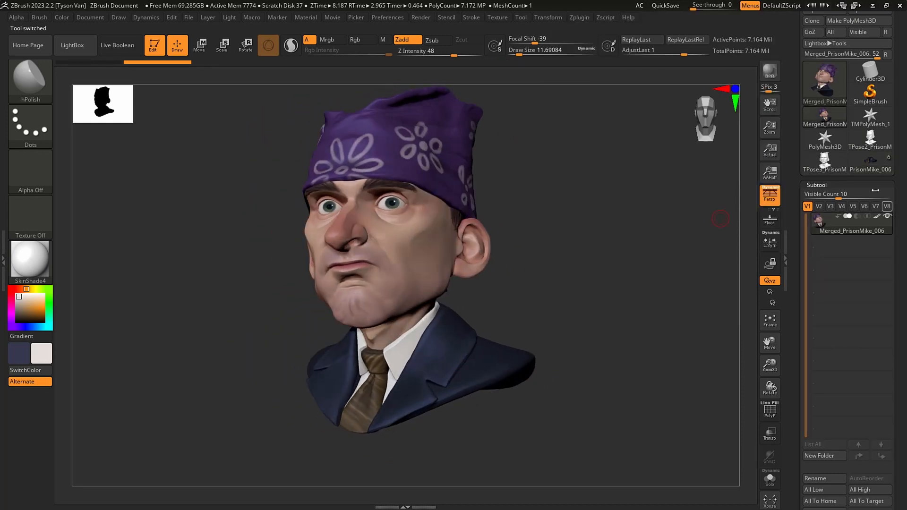
left_click(869, 169)
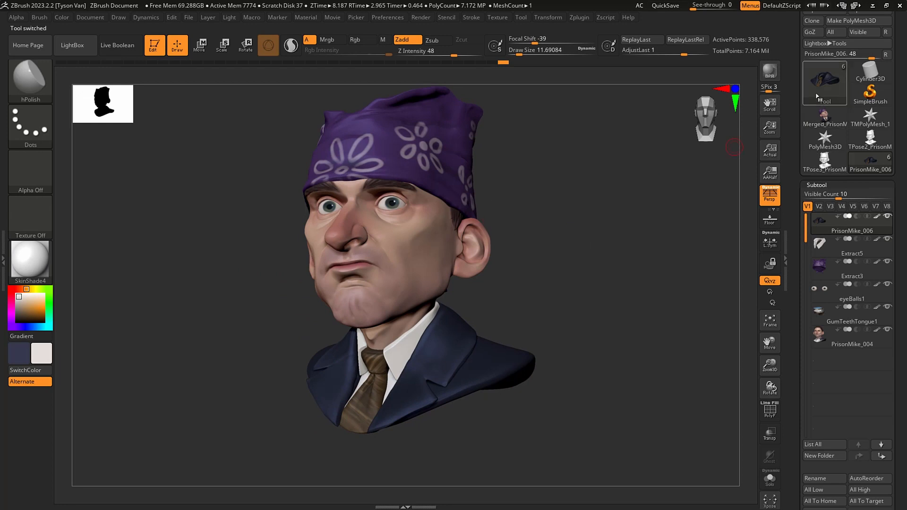
left_click(810, 121)
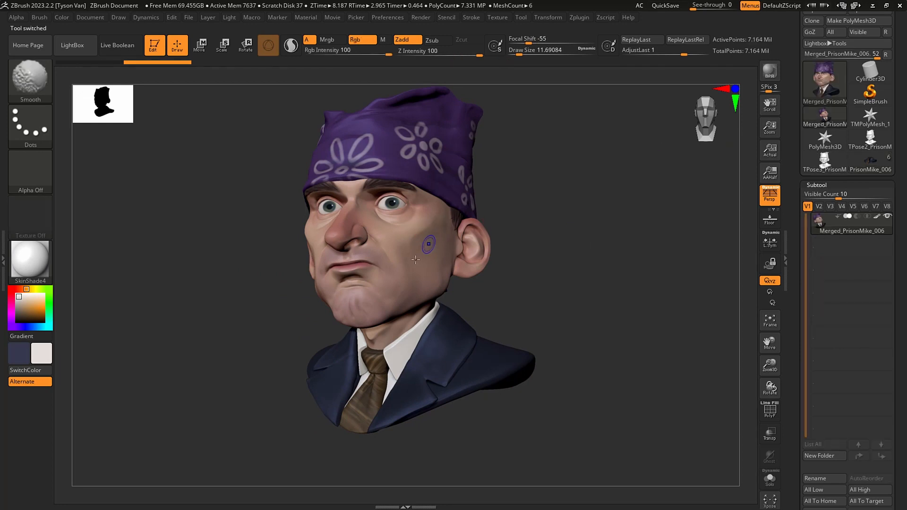
Step: Display the polyframe on the merged bust and examine its wireframe and polygroups around the face and collar
key("shift+f")
right_click_drag(413, 238, 391, 371, "ctrl")
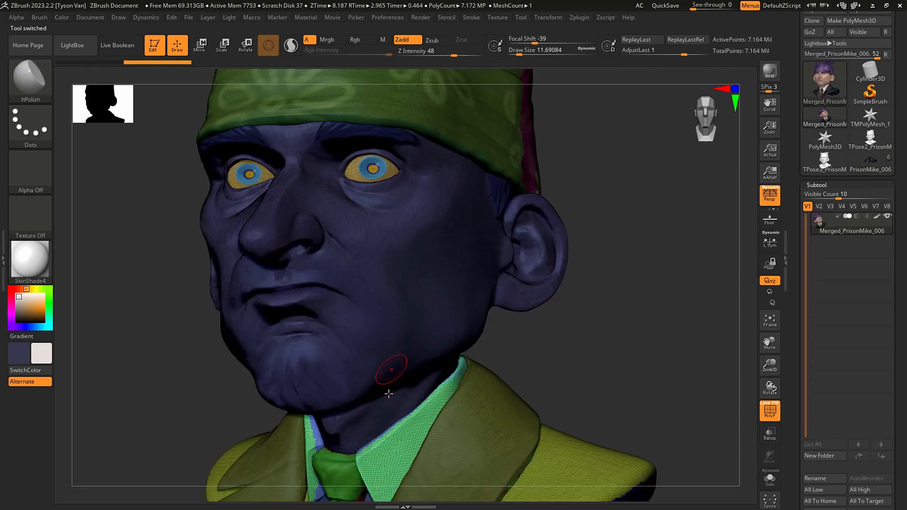
right_click_drag(458, 301, 477, 301)
Step: Try to DynaMesh the merged bust at a resolution of 1160
left_click(817, 184)
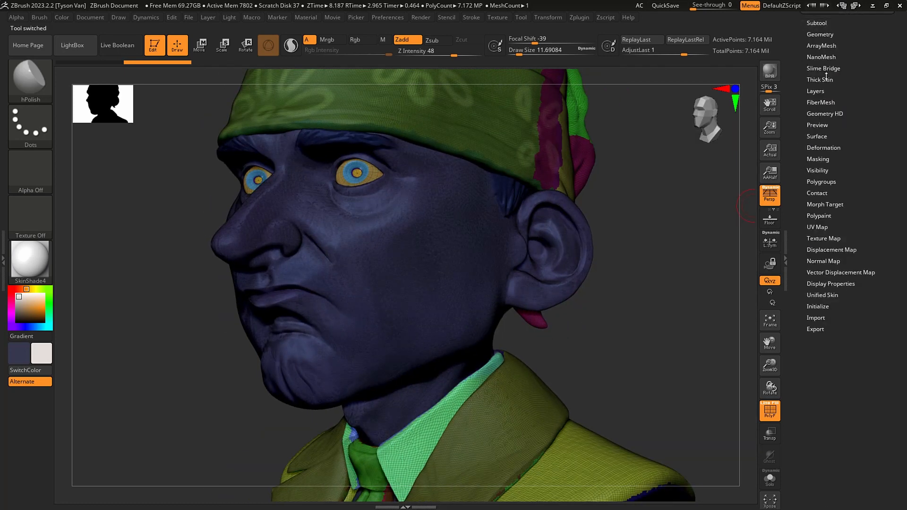
left_click(820, 34)
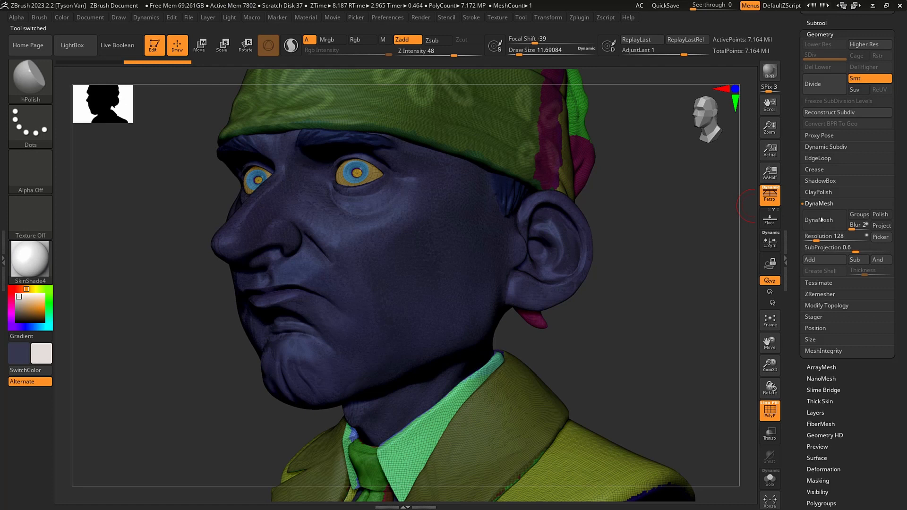
left_click_drag(816, 240, 825, 239)
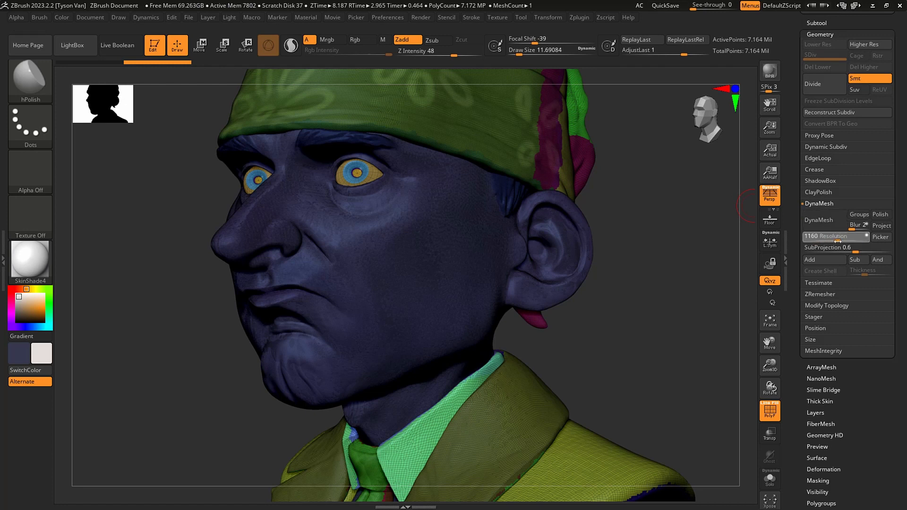
left_click(818, 221)
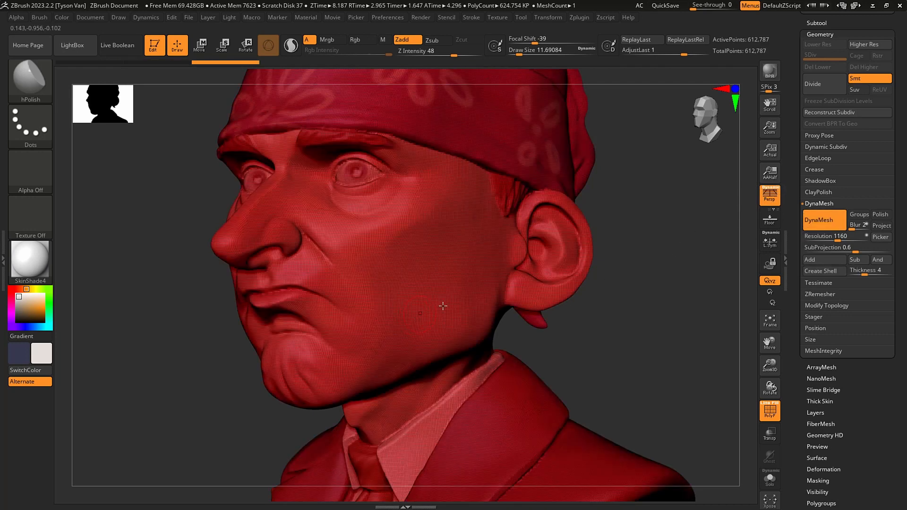
key("ctrl+z")
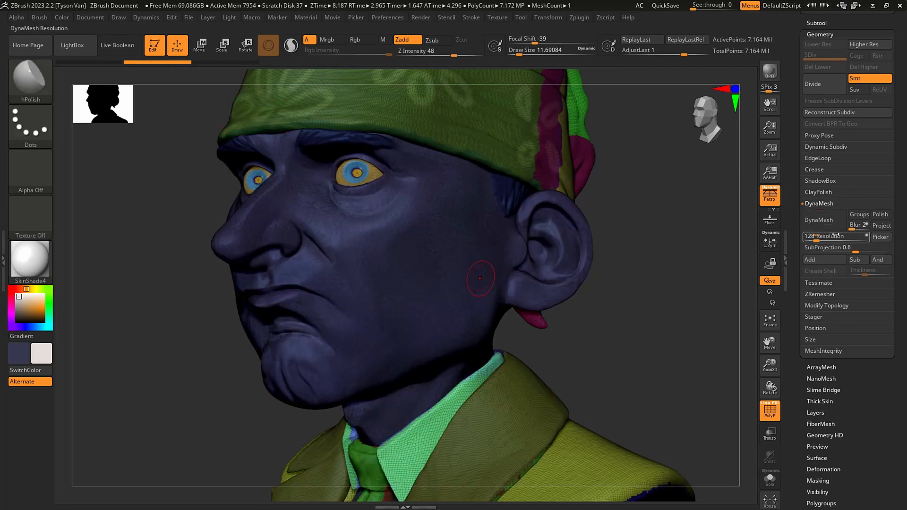
Step: Hide the polyframe and DynaMesh the merged bust at a resolution of 2280
left_click_drag(836, 235, 846, 235)
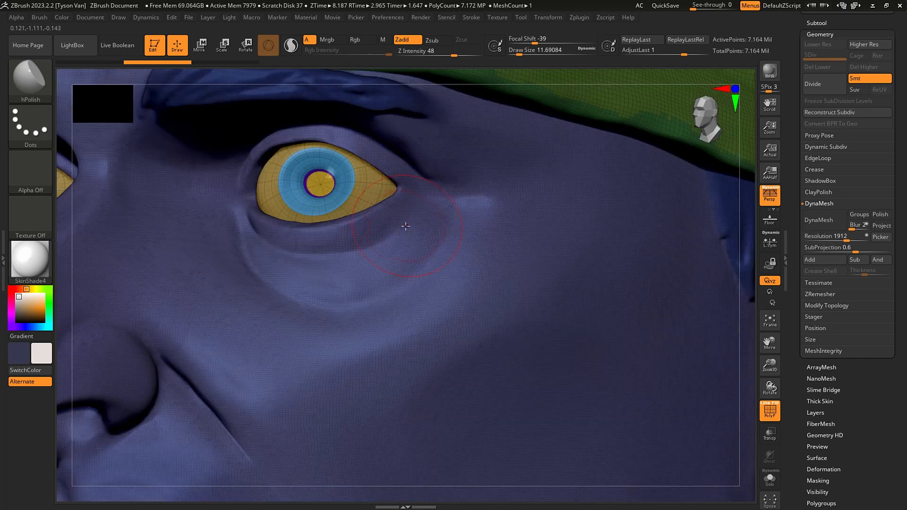
key("shift+f")
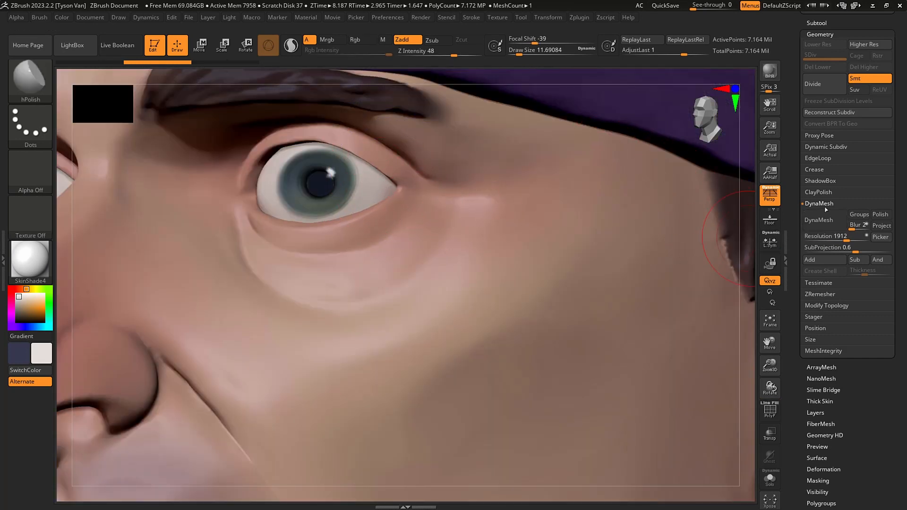
left_click_drag(846, 236, 851, 238)
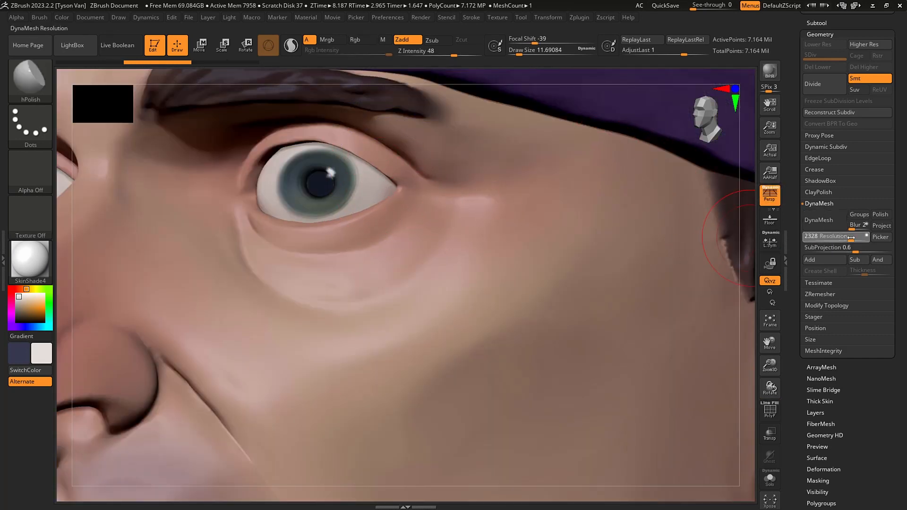
left_click(828, 219)
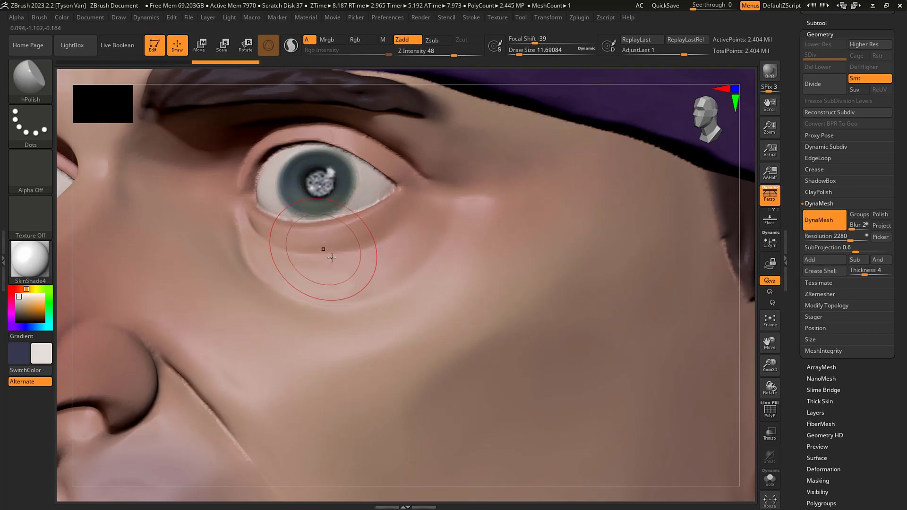
Step: Examine how the polypaint and sculpted detail came through the remesh around the eyes, face and whole bust
right_click_drag(294, 267, 383, 210, "alt")
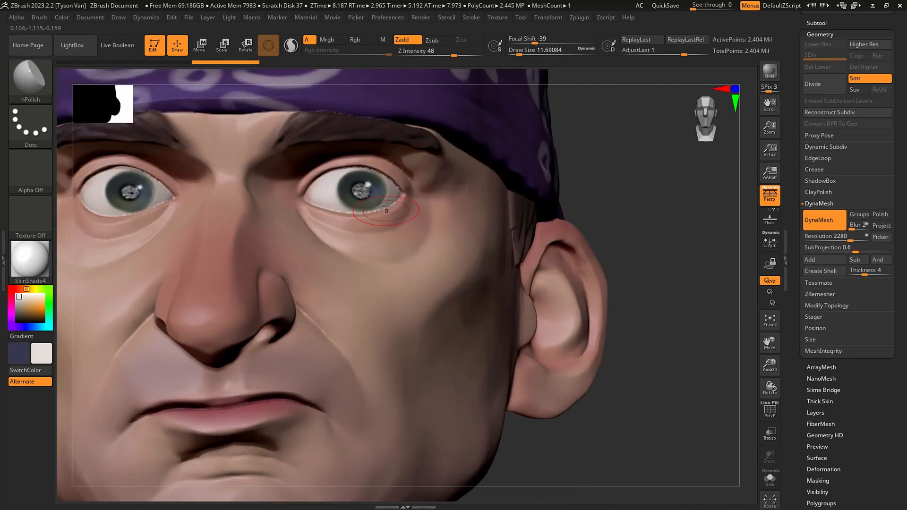
mouse_move(451, 319)
right_mouse_down("alt")
mouse_move(510, 373)
mouse_move(454, 350)
mouse_move(444, 310)
mouse_move(438, 314)
mouse_move(462, 342)
mouse_move(464, 334)
mouse_move(433, 220)
right_mouse_up("alt")
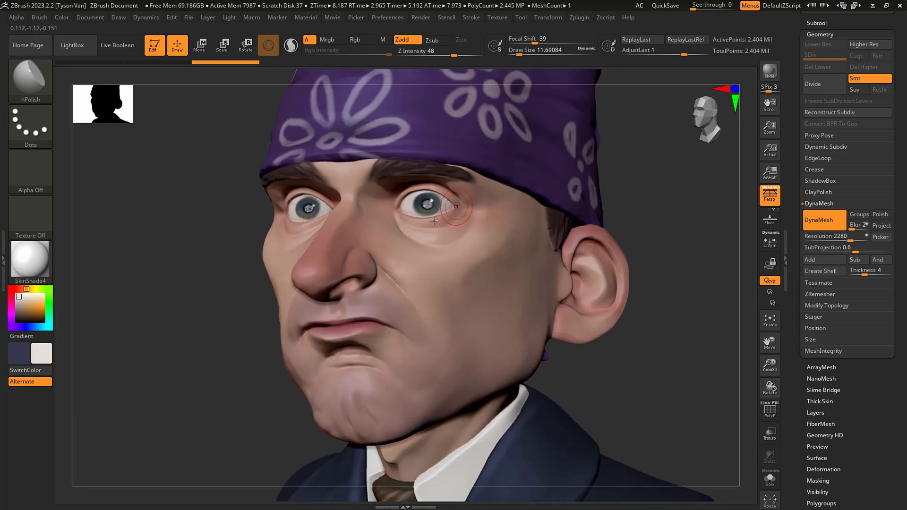
mouse_move(427, 307)
right_mouse_down()
mouse_move(394, 208)
mouse_move(407, 213)
right_mouse_up()
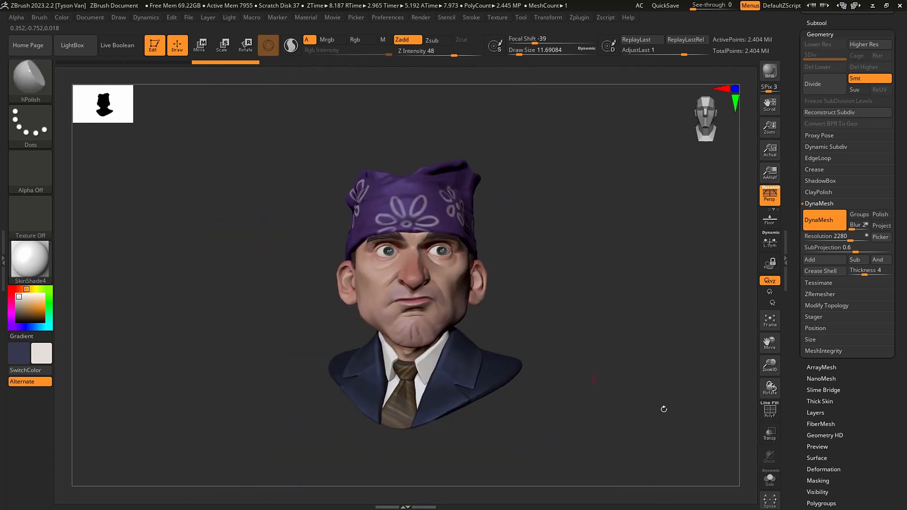
Step: Turn on Solo mode and check the remeshed bust's wireframe with the polyframe briefly displayed
left_click(770, 480)
right_click_drag(596, 385, 455, 302)
key("shift+f")
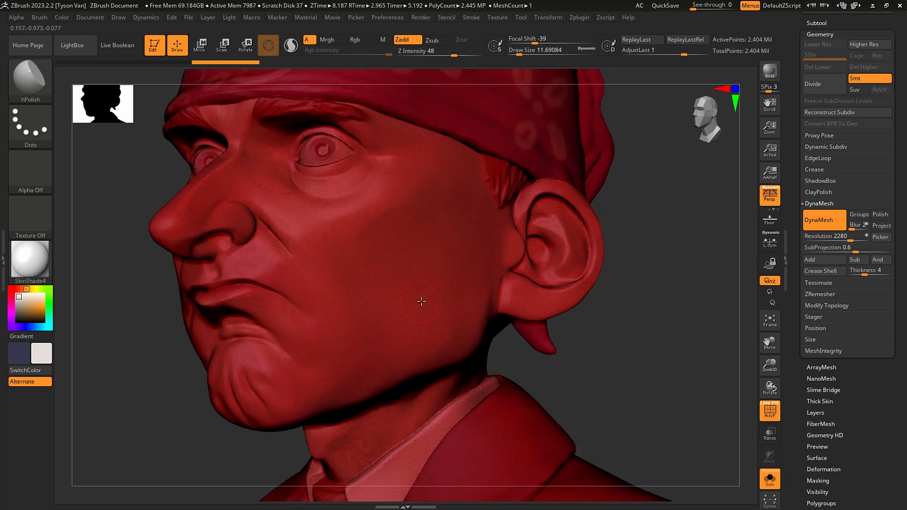
right_click_drag(473, 366, 497, 326, "ctrl")
key("shift+f")
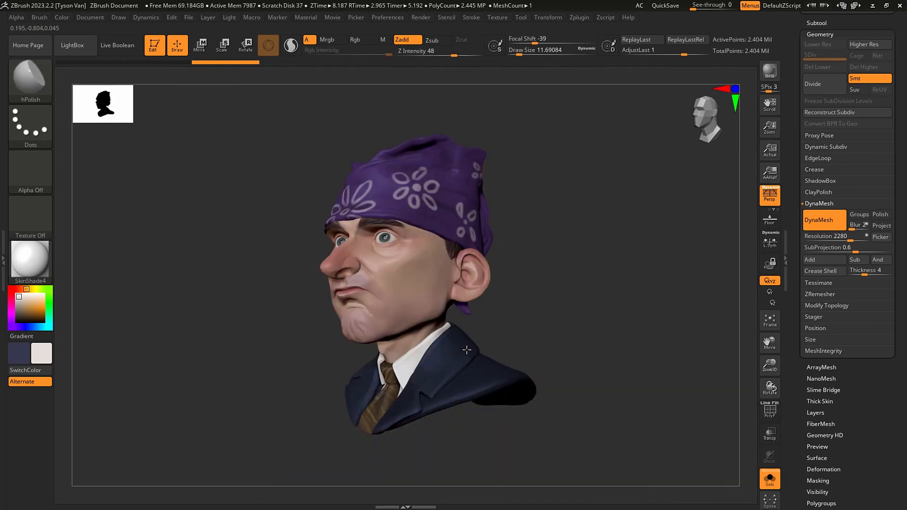
mouse_move(420, 348)
right_mouse_down()
mouse_move(463, 354)
mouse_move(447, 356)
right_mouse_up()
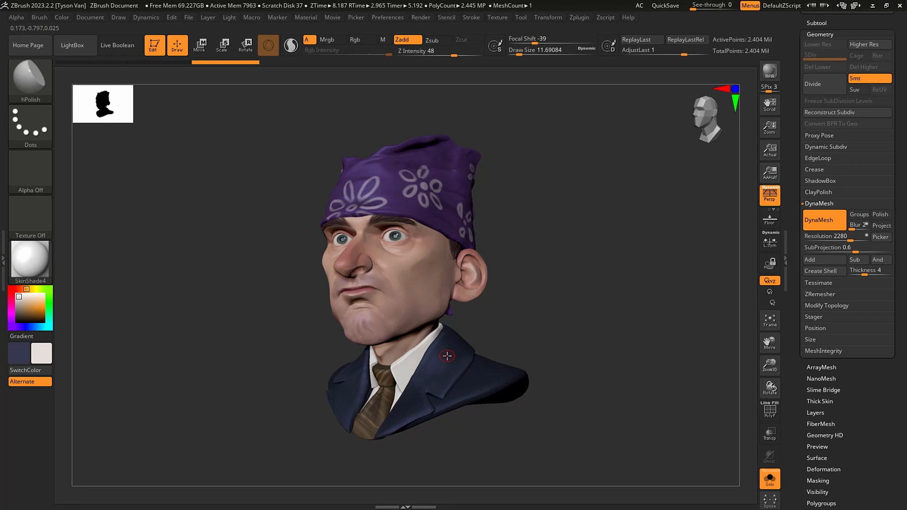
Step: Polish the nose area of the remeshed bust with short hPolish strokes
right_click_drag(348, 258, 352, 286, "ctrl")
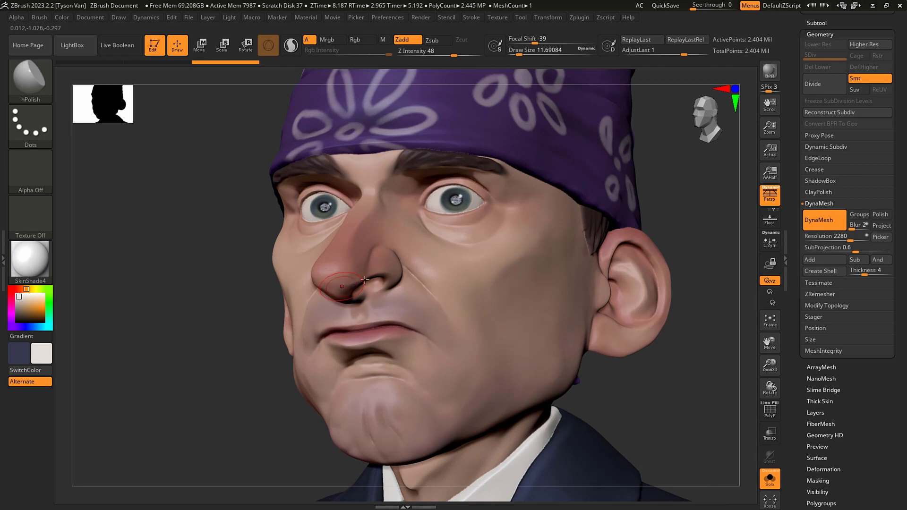
left_click_drag(367, 276, 356, 285)
right_click_drag(331, 284, 375, 279)
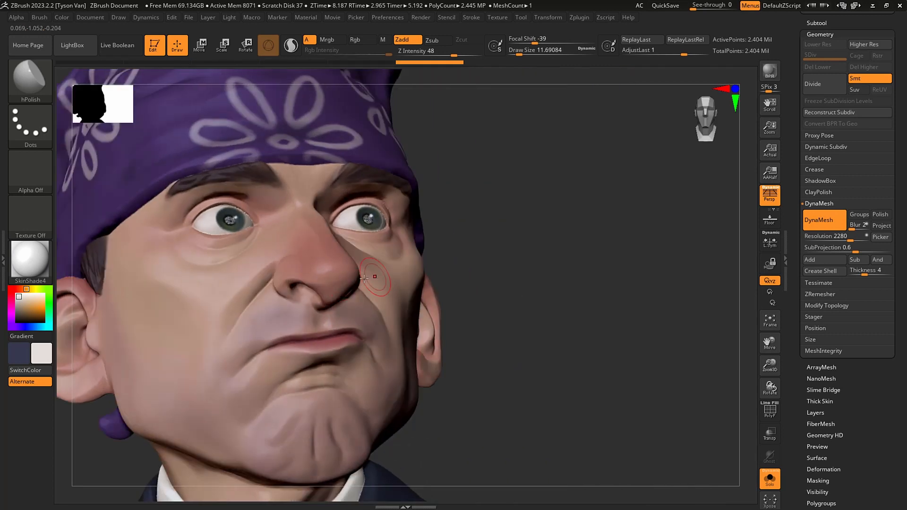
mouse_move(306, 281)
left_mouse_down()
mouse_move(328, 273)
mouse_move(305, 283)
mouse_move(330, 286)
left_mouse_up()
right_click_drag(330, 286, 279, 314, "ctrl")
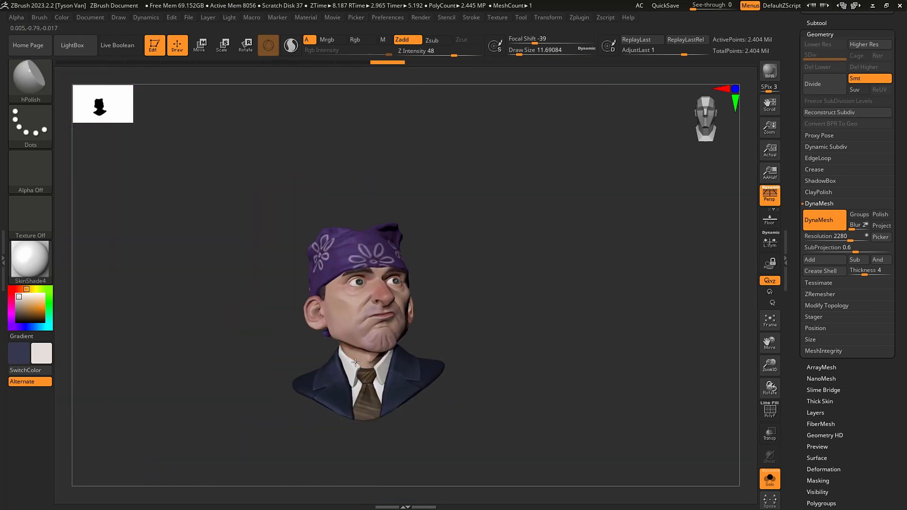
mouse_move(419, 366)
right_mouse_down()
mouse_move(367, 373)
mouse_move(453, 332)
right_mouse_up()
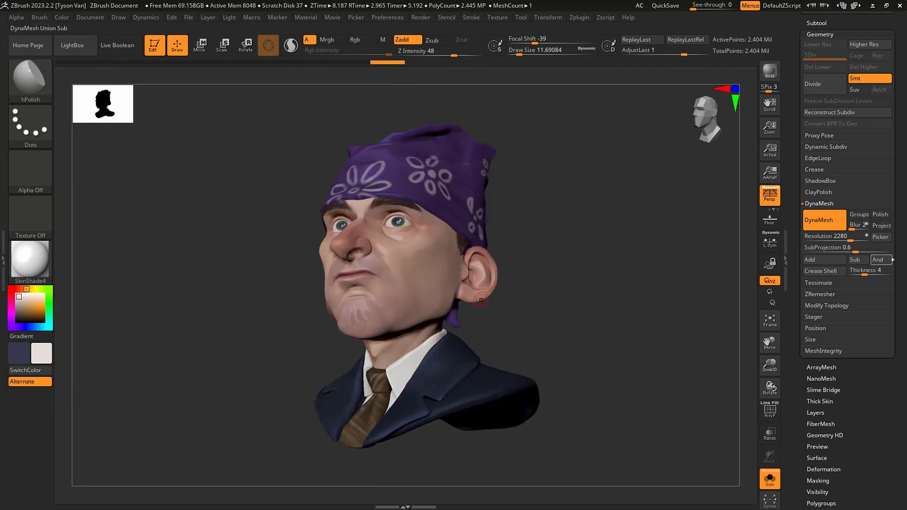
left_click_drag(897, 258, 897, 487)
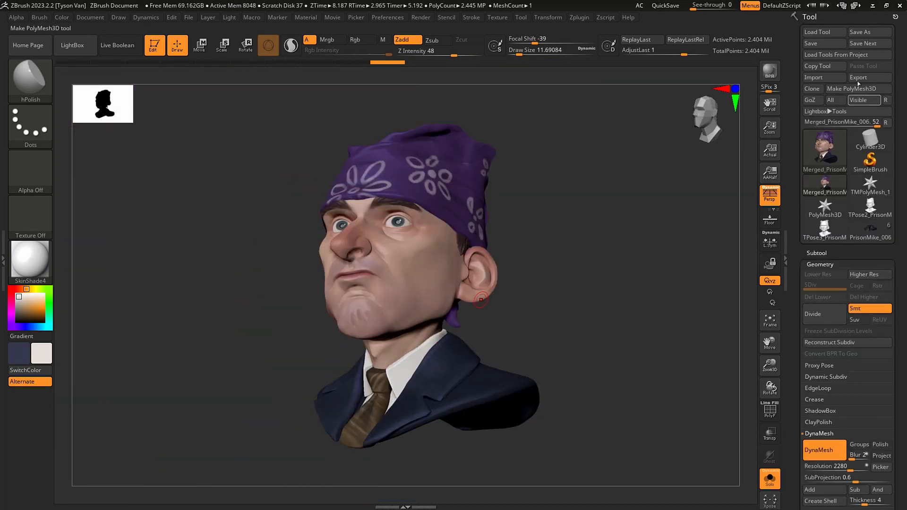
Step: Save the tool under the new file name PrisonMike_shelled_007.ztl in the 1_z folder
left_click(859, 33)
left_click(208, 150)
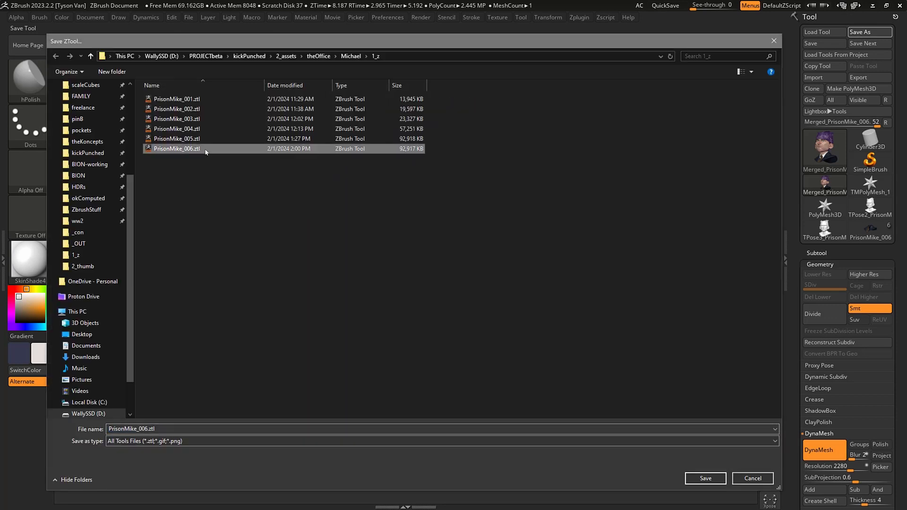
key("Return")
left_click(511, 254)
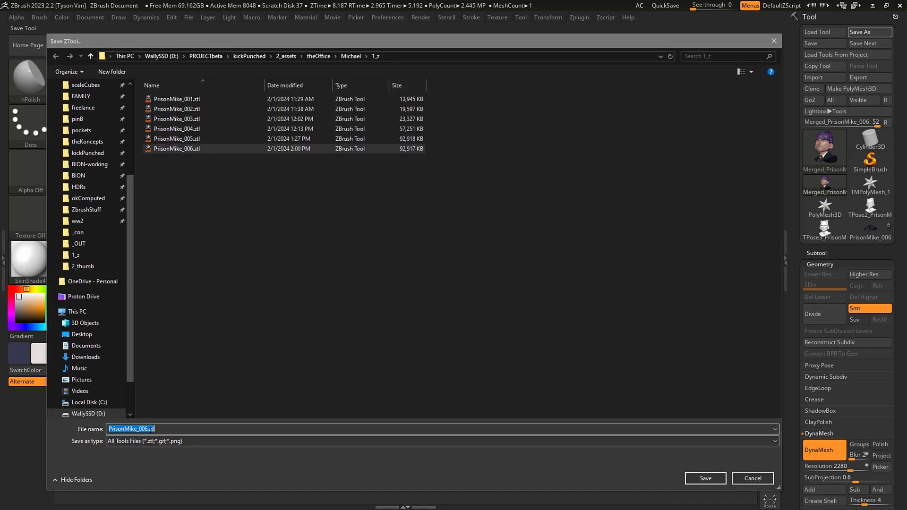
left_click(124, 429)
type("shelled_007")
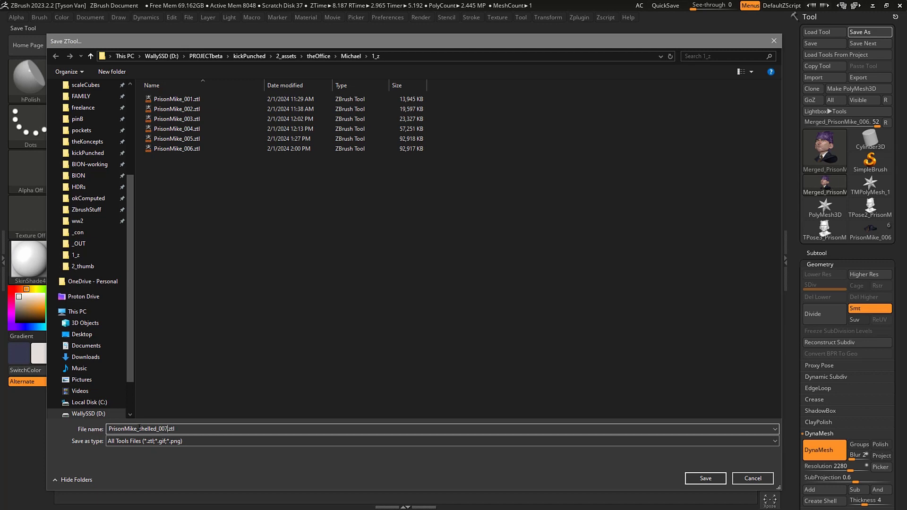
key("Return")
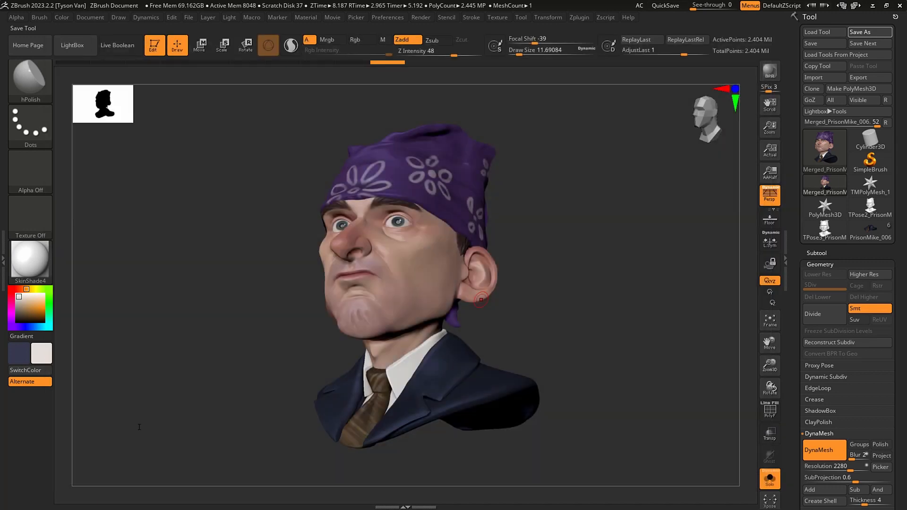
Step: Display the polyframe on the bust and choose the IMM Primitives insert brush
key("shift")
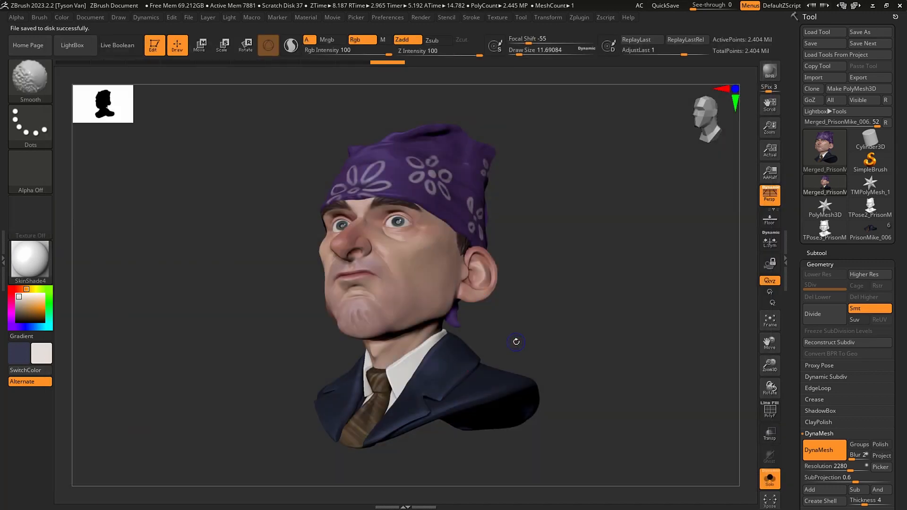
key("shift+f")
right_click_drag(441, 390, 443, 391)
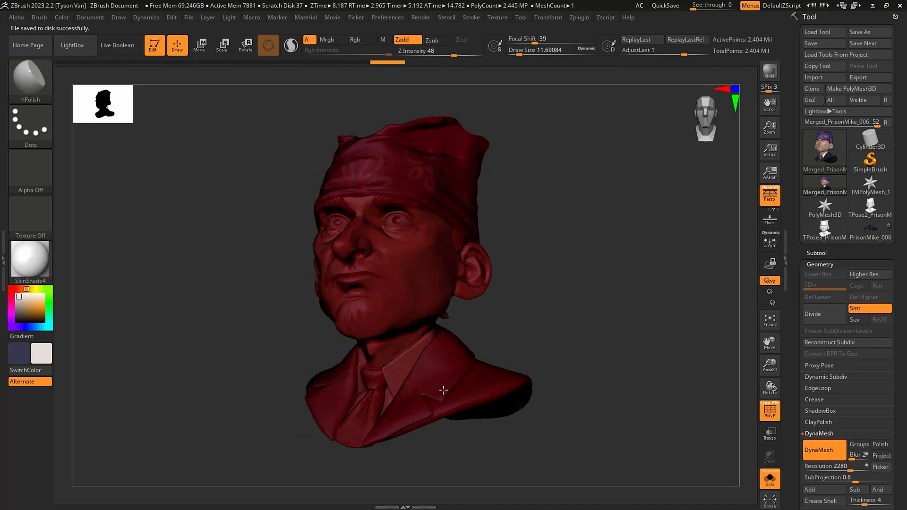
left_click(814, 249)
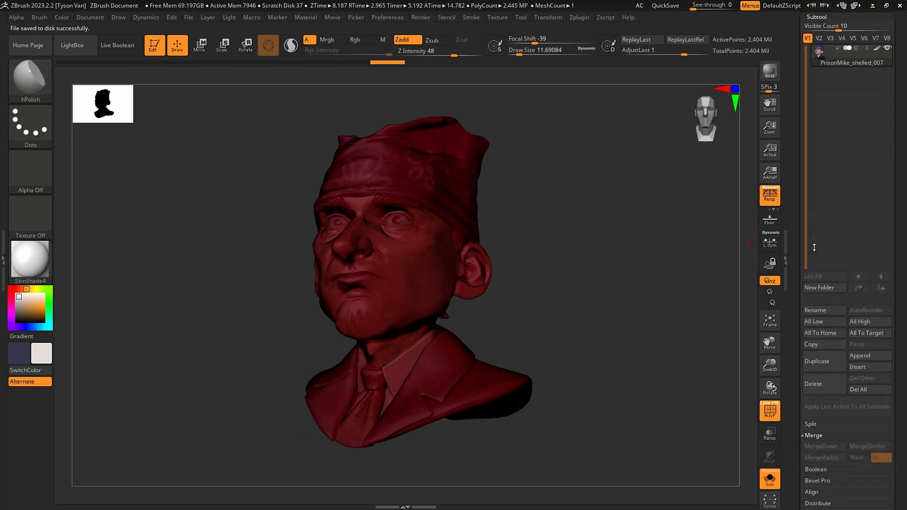
key("shift")
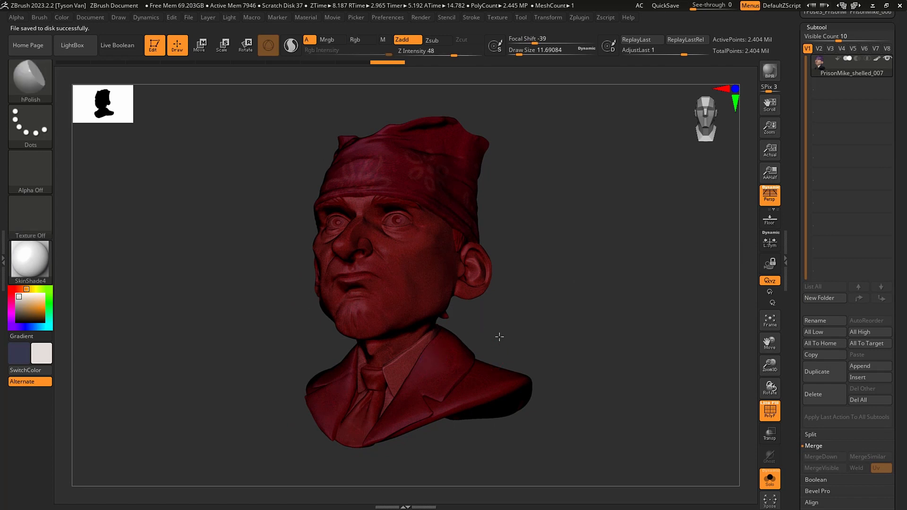
mouse_move(500, 337)
right_mouse_down()
mouse_move(499, 346)
mouse_move(474, 331)
right_mouse_up()
left_click(25, 72)
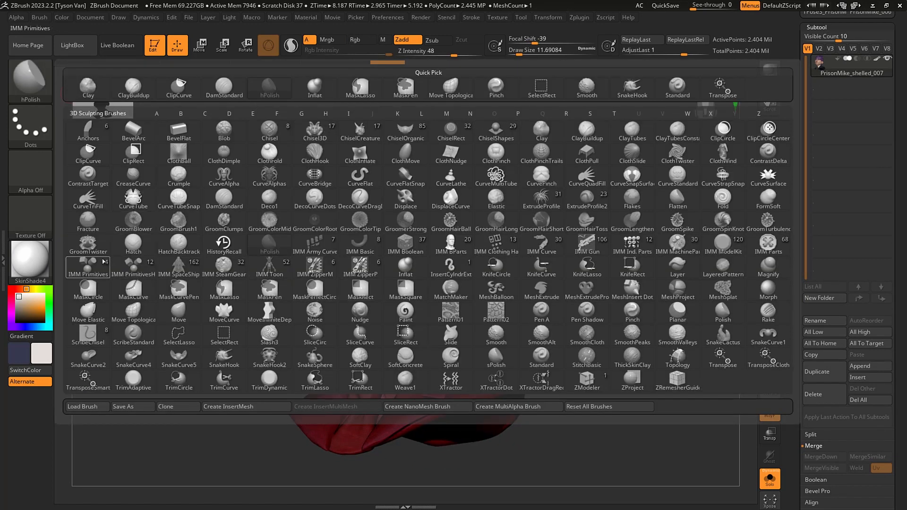
left_click(89, 267)
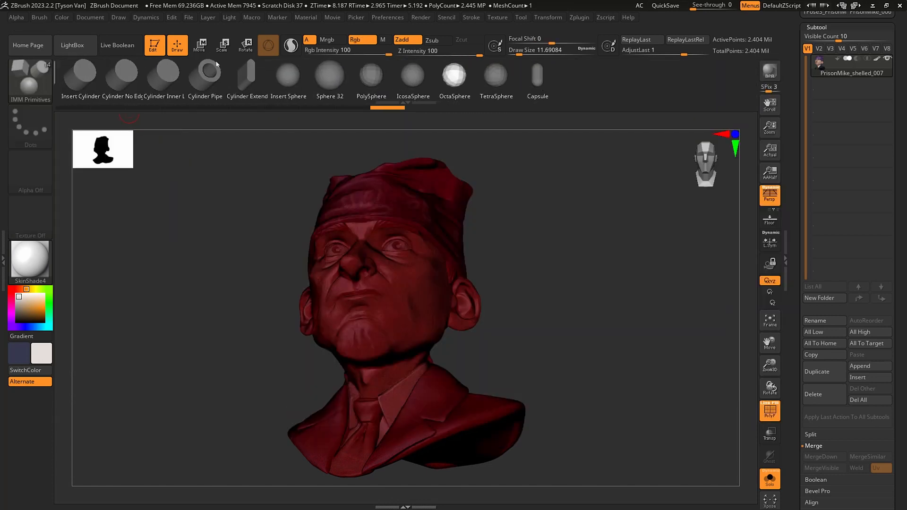
Step: Insert a Cylinder Inner primitive on the underside of the bust's base with a draw size of about 32.7
mouse_move(395, 360)
right_mouse_down()
mouse_move(409, 428)
mouse_move(412, 328)
mouse_move(384, 356)
mouse_move(389, 346)
mouse_move(397, 389)
right_mouse_up()
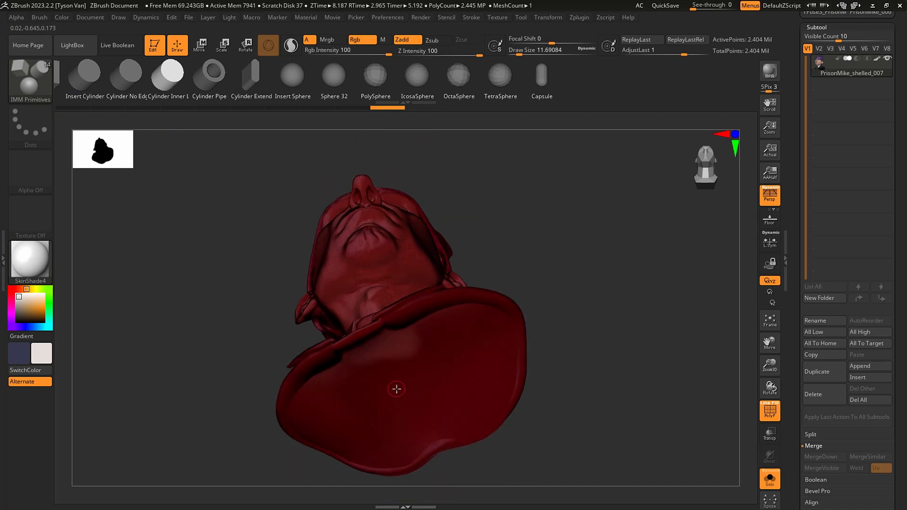
key("s")
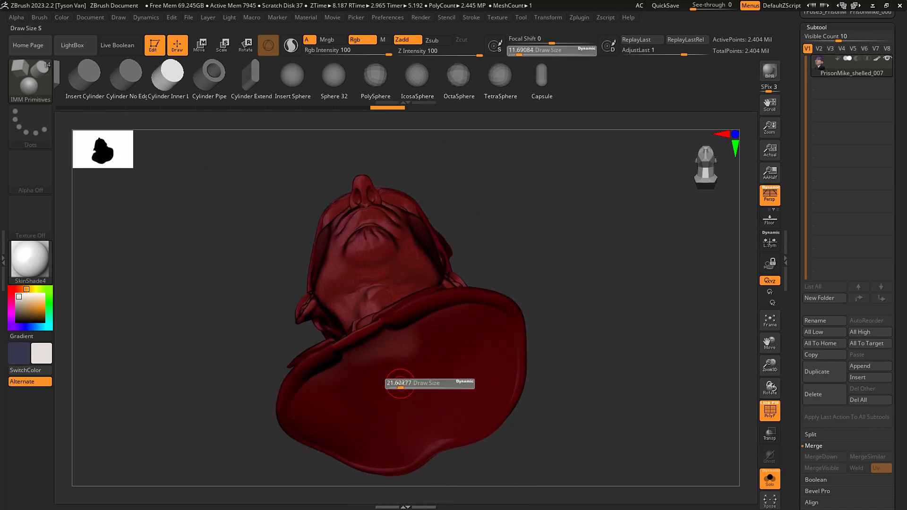
mouse_move(397, 383)
left_mouse_down()
mouse_move(409, 379)
mouse_move(411, 396)
left_mouse_up()
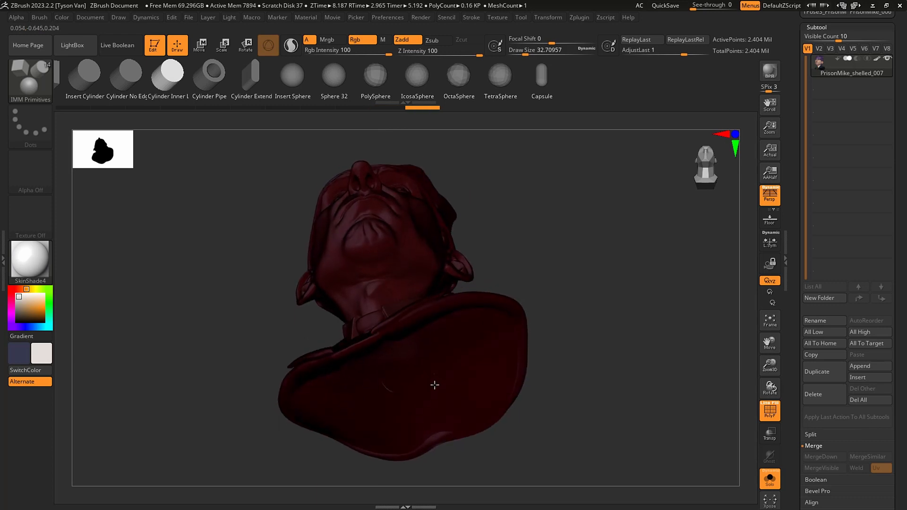
Step: Move the inserted cylinder so it protrudes from the underside of the base, and clear the mask on the bust
left_click(208, 47)
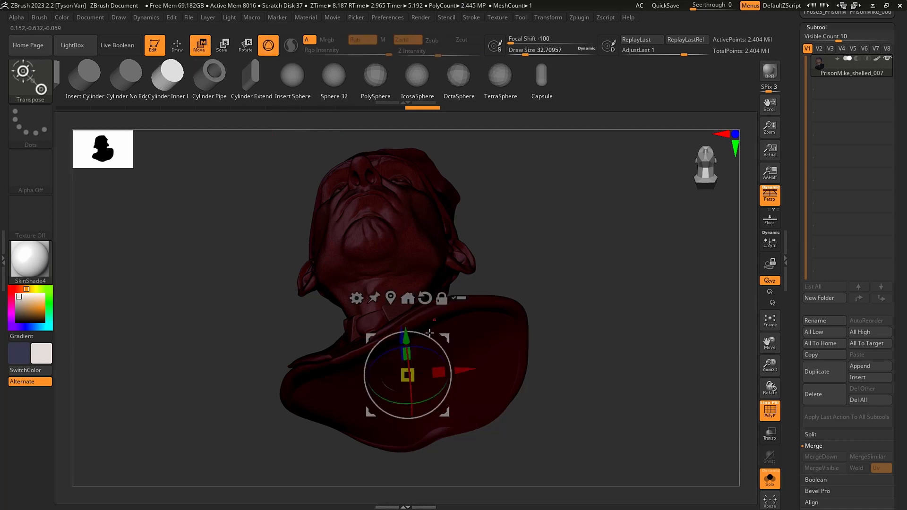
right_click_drag(429, 334, 427, 322)
mouse_move(425, 307)
left_mouse_down()
mouse_move(423, 343)
mouse_move(424, 322)
left_mouse_up()
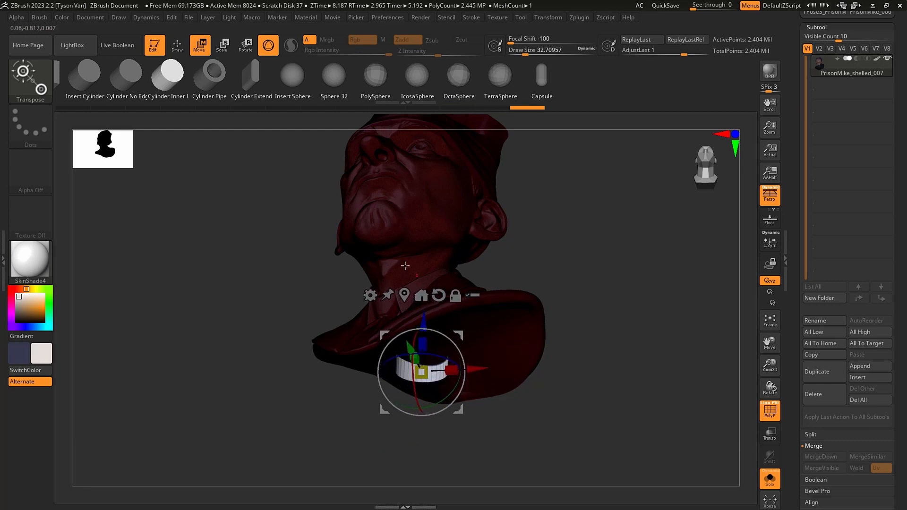
key("q")
right_click_drag(429, 285, 416, 306)
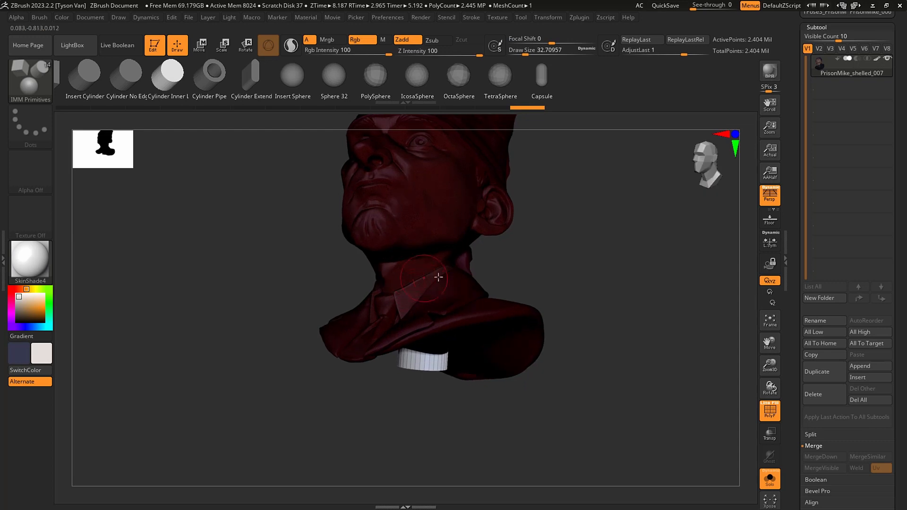
mouse_move(472, 284)
right_mouse_down()
mouse_move(447, 287)
mouse_move(466, 274)
mouse_move(527, 303)
mouse_move(537, 290)
mouse_move(595, 301)
mouse_move(573, 344)
right_mouse_up()
left_click_drag(572, 348, 665, 241, "ctrl")
Step: Set the DynaMesh shell thickness to 20 and create the shell to hollow out the bust
left_click(819, 26)
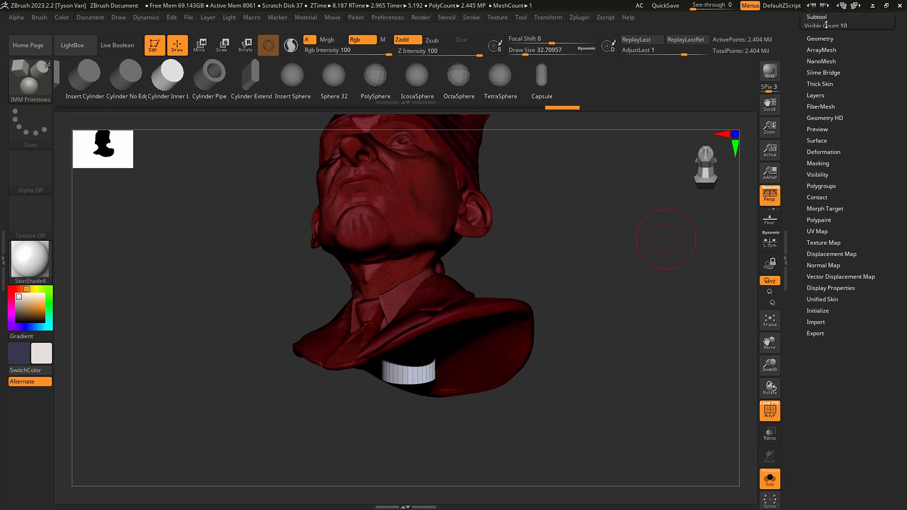
left_click(819, 27)
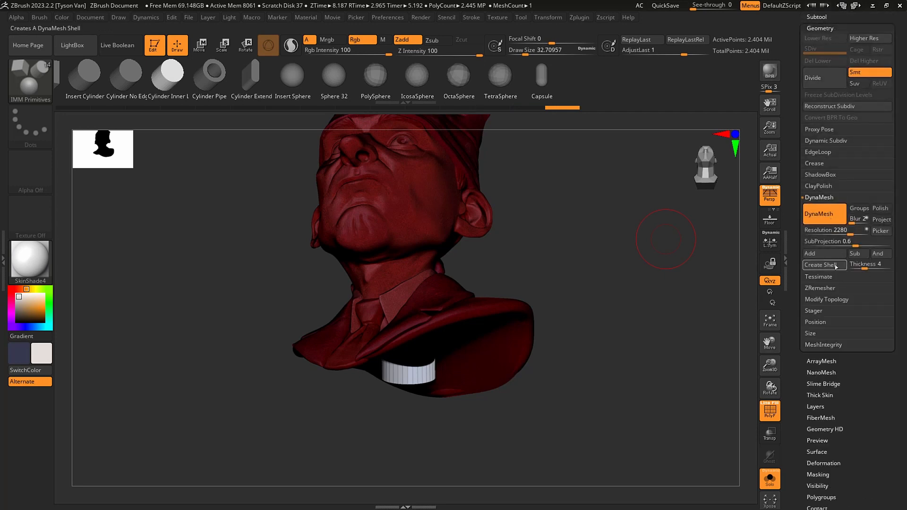
left_click_drag(866, 264, 871, 263)
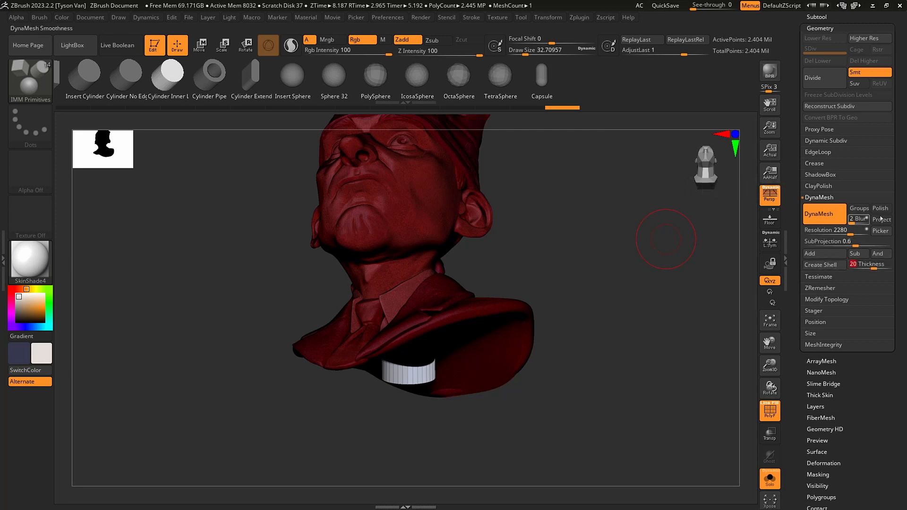
left_click_drag(901, 225, 898, 236)
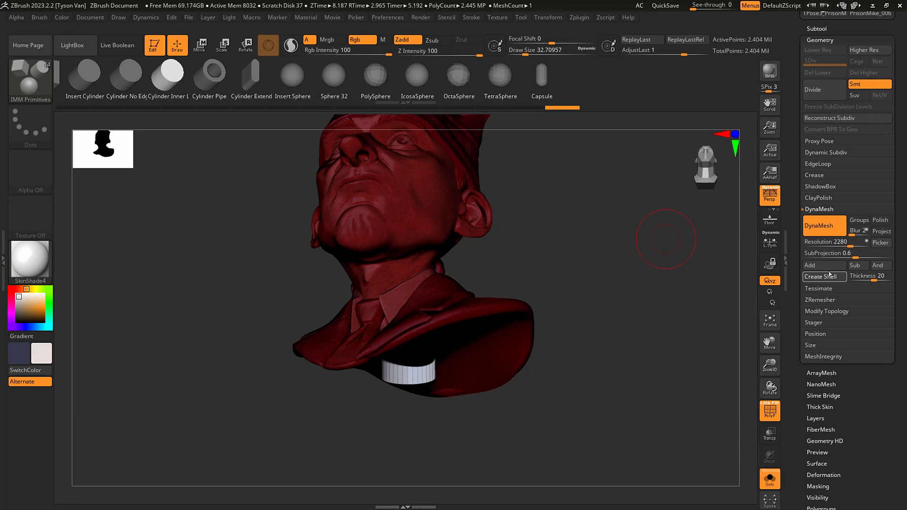
left_click(831, 275)
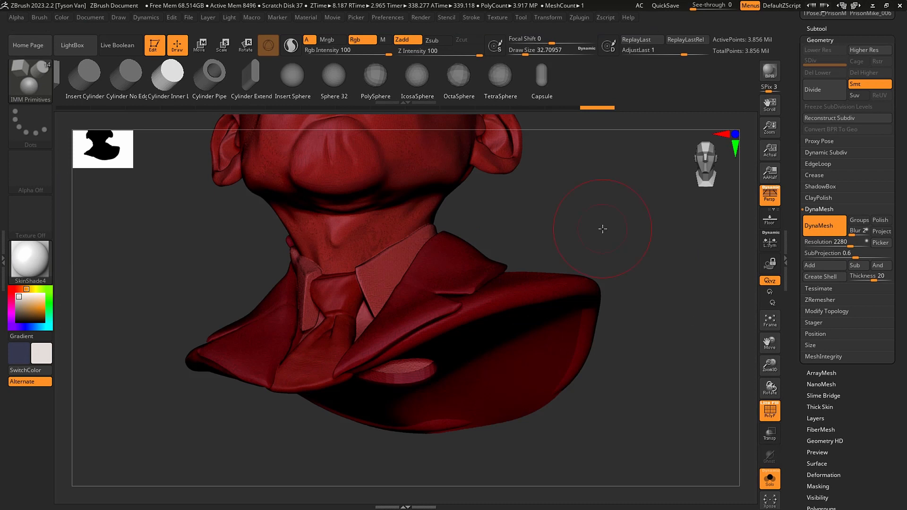
Step: Isolate a horizontal slice of the head around the mouth with the SelectRect brush to look inside the shell
right_click_drag(552, 388, 470, 365)
mouse_move(412, 372)
right_mouse_down()
mouse_move(444, 328)
mouse_move(412, 377)
mouse_move(395, 354)
mouse_move(411, 428)
mouse_move(384, 293)
right_mouse_up()
left_click(30, 79, "ctrl+shift")
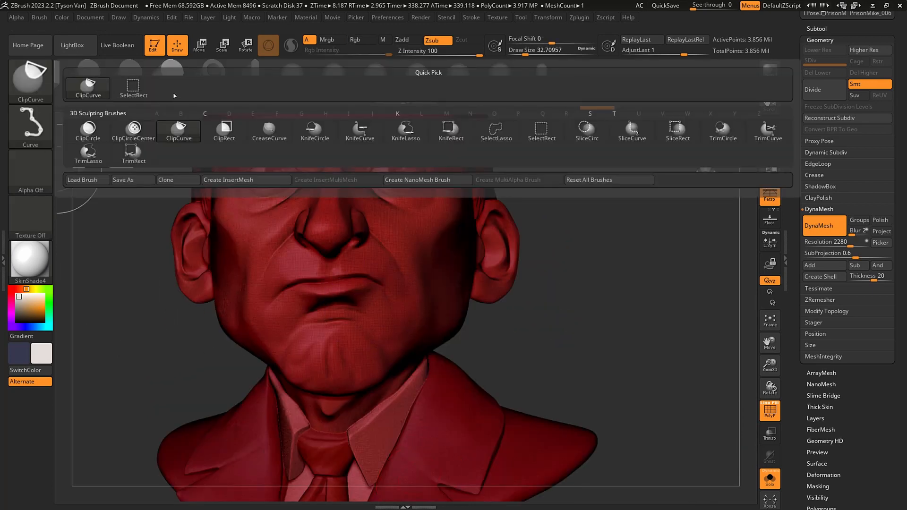
left_click(133, 87)
left_click_drag(111, 350, 445, 242, "ctrl+shift")
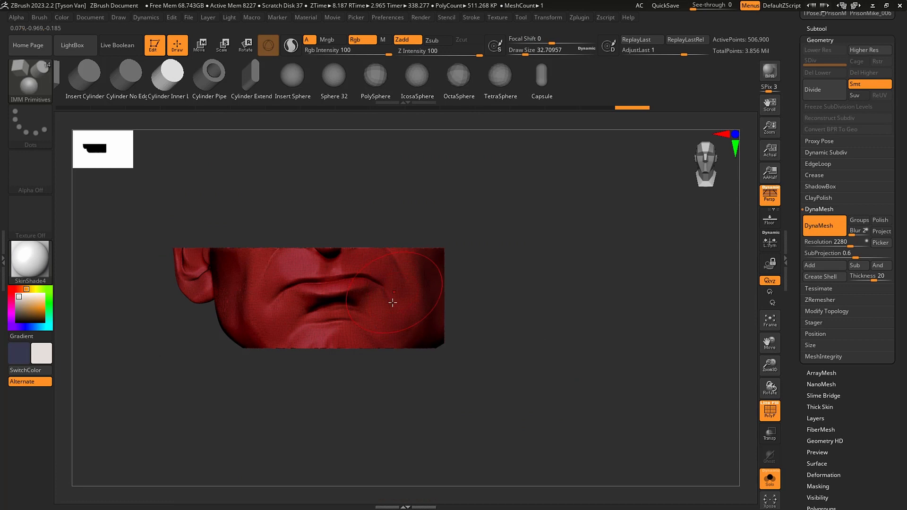
right_click_drag(392, 302, 394, 369)
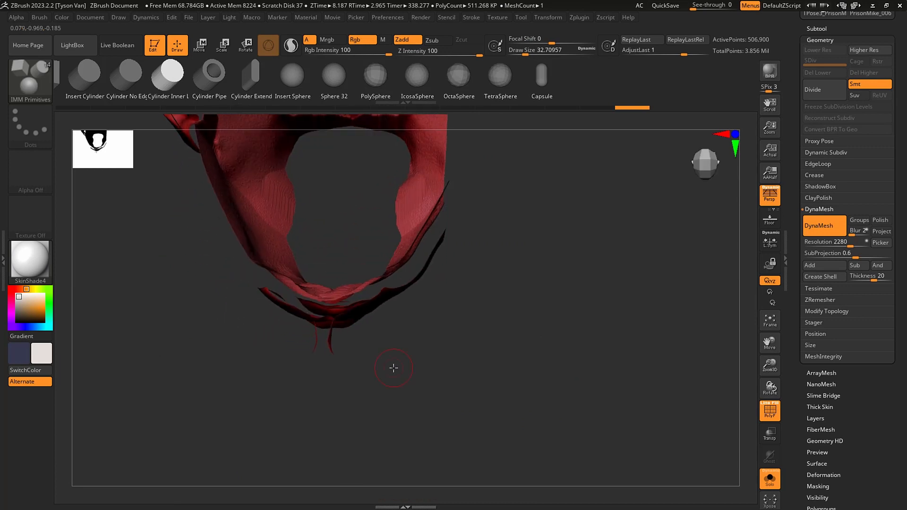
Step: Turn on Double in the display properties and examine the wall thickness of the isolated slice
left_click(820, 40)
left_click(829, 287)
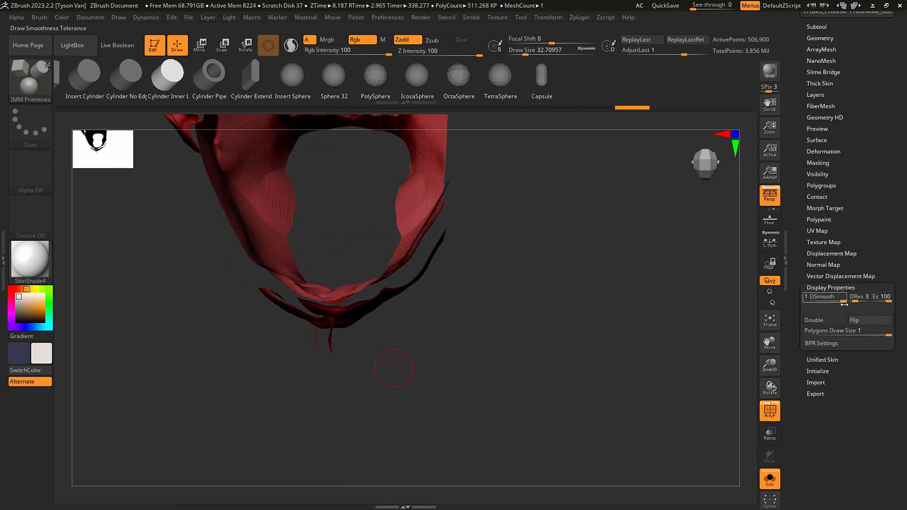
left_click(825, 321)
right_click_drag(379, 269, 317, 335)
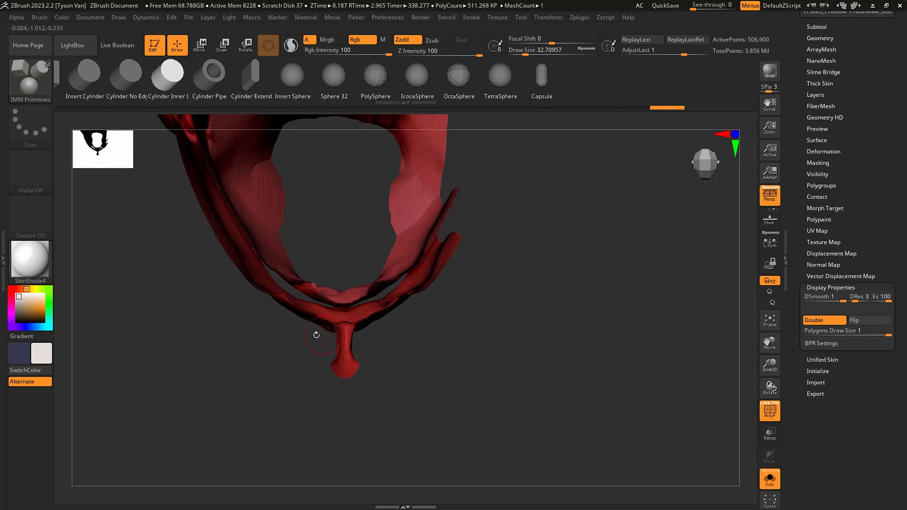
right_click_drag(273, 353, 266, 321)
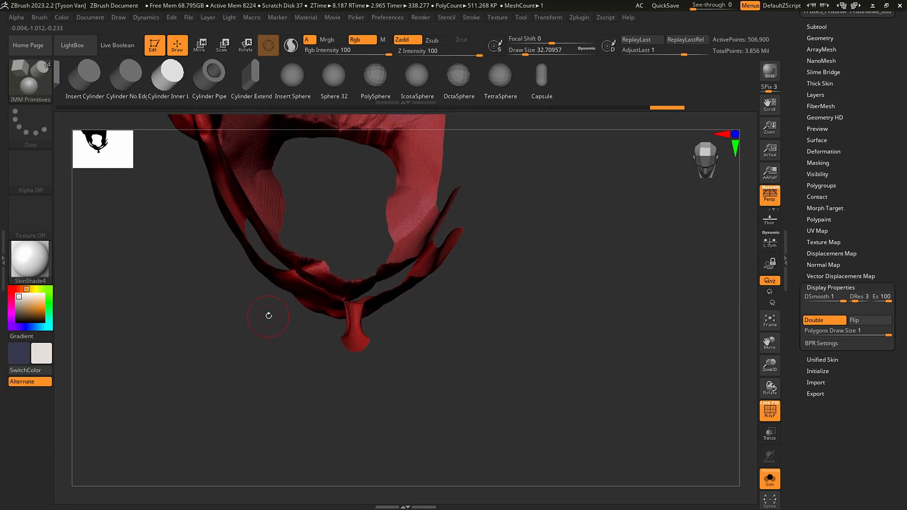
Step: Unhide the whole bust and examine its outer surface from below and the front
left_click(272, 338, "ctrl+shift")
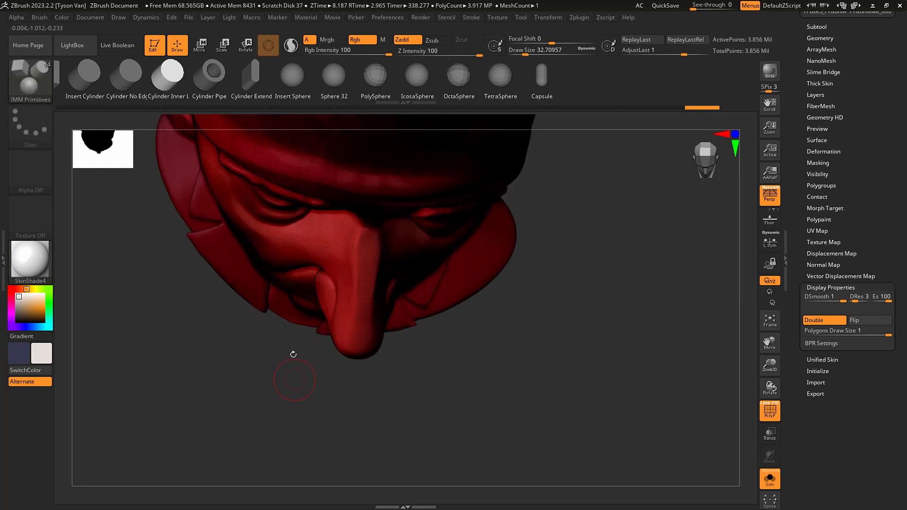
right_click_drag(293, 354, 337, 419)
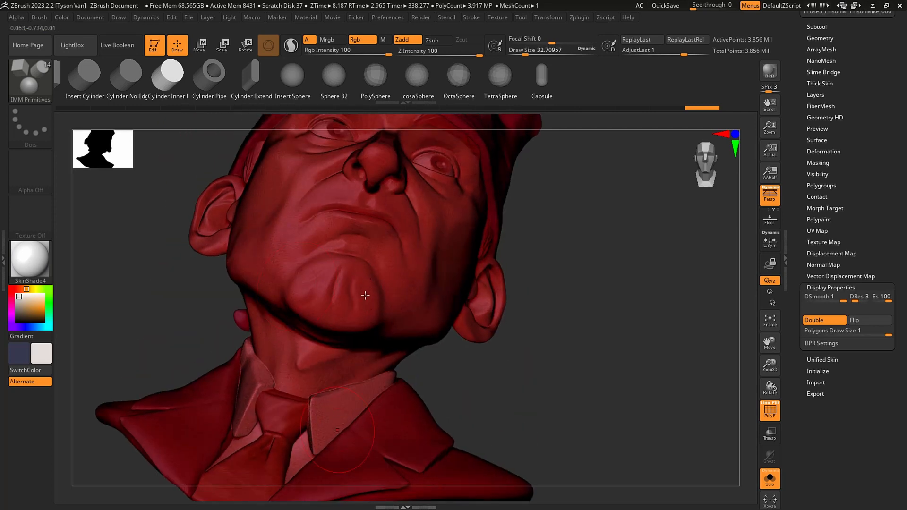
mouse_move(366, 295)
right_mouse_down()
mouse_move(415, 371)
mouse_move(421, 347)
mouse_move(386, 374)
mouse_move(375, 323)
mouse_move(421, 202)
right_mouse_up()
key("shift")
key("shift+f")
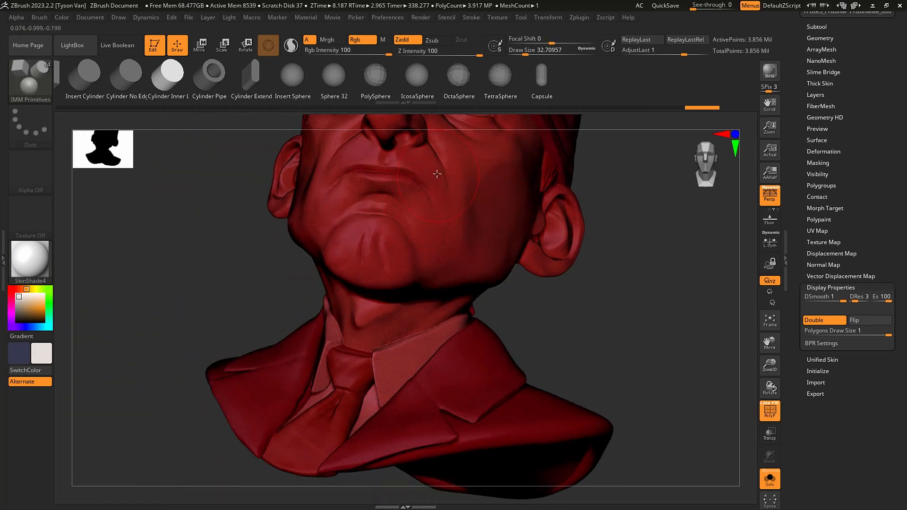
Step: Sharpen the lip creases with DamStandard at draw sizes of about 1.5 and 3.1, and hide the polyframe
key("1")
key("2")
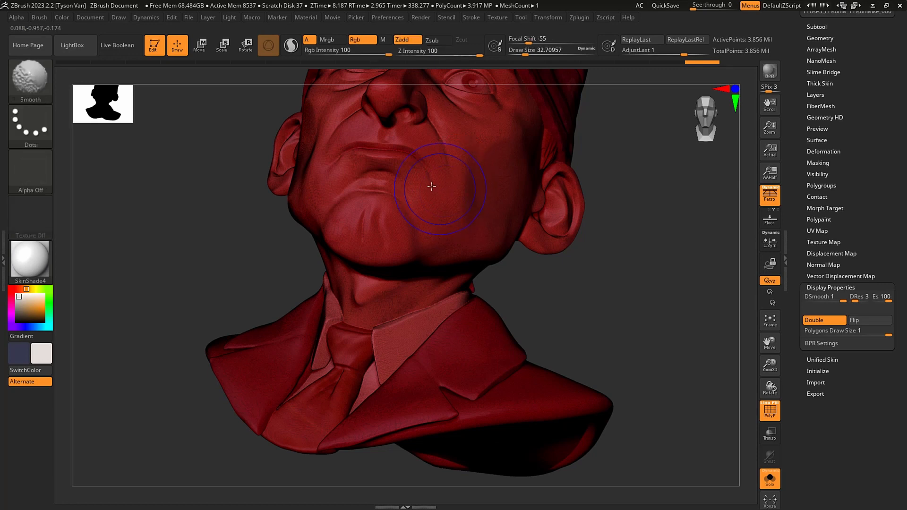
mouse_move(431, 186)
right_mouse_down("shift")
mouse_move(433, 169)
mouse_move(443, 221)
right_mouse_up("shift")
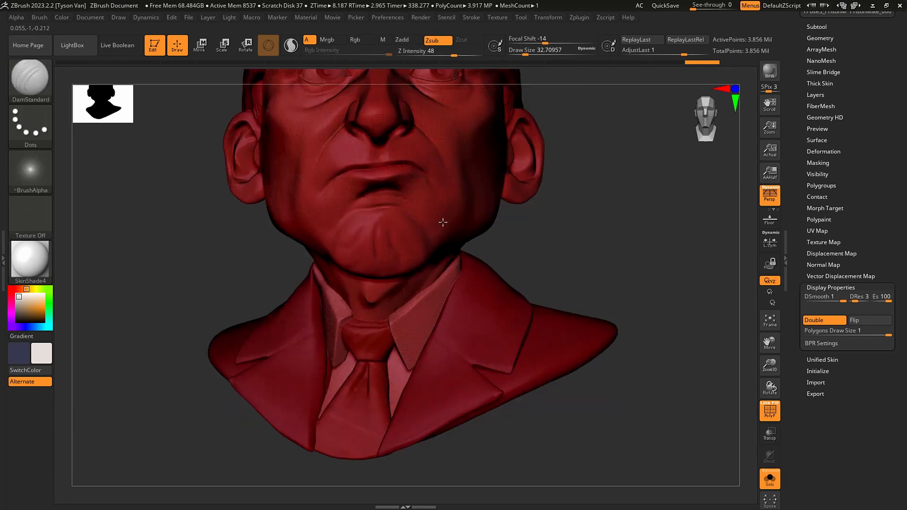
right_click_drag(416, 183, 418, 220, "ctrl")
key("s")
left_click_drag(350, 210, 337, 212)
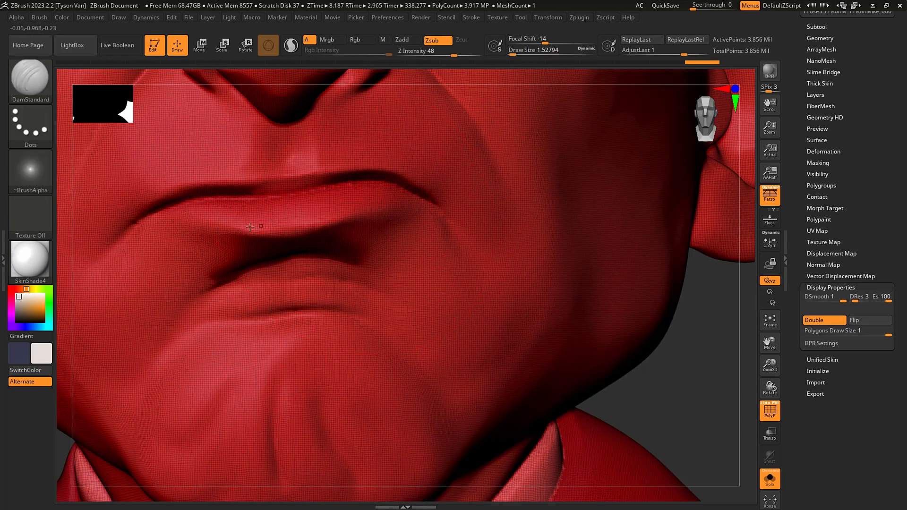
key("s")
left_click_drag(233, 230, 236, 230)
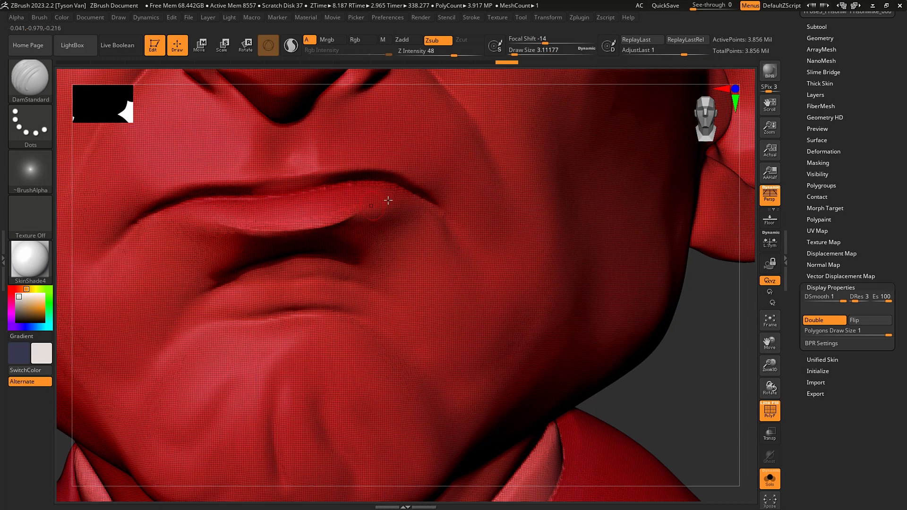
right_click_drag(403, 268, 361, 215, "ctrl")
key("shift+f")
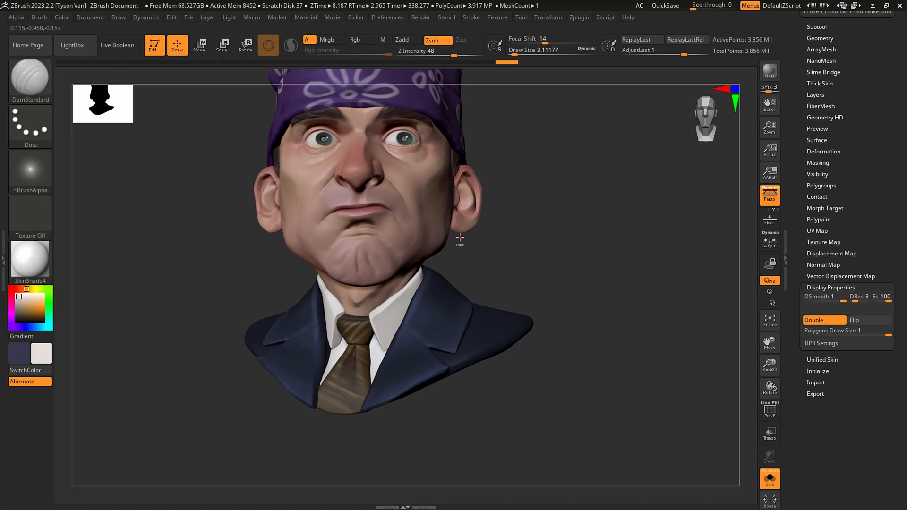
Step: Try a Contrast deformation of 69 on the whole bust, examine the face, and undo it
left_click(824, 151)
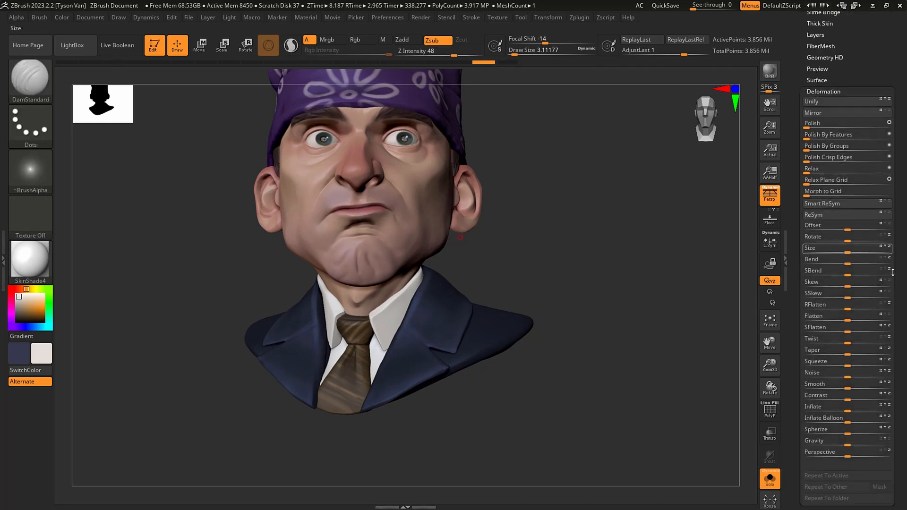
left_click_drag(902, 292, 901, 271)
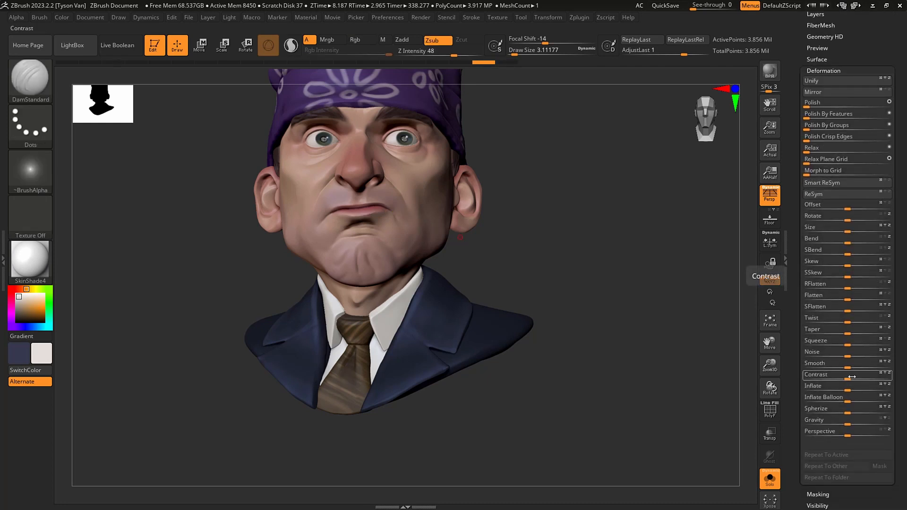
left_click_drag(533, 361, 496, 376)
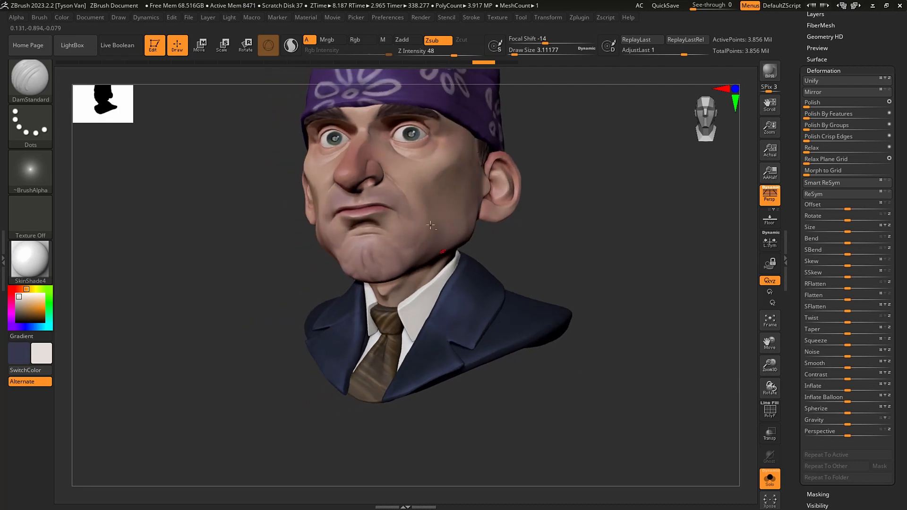
right_click_drag(426, 223, 537, 267, "ctrl")
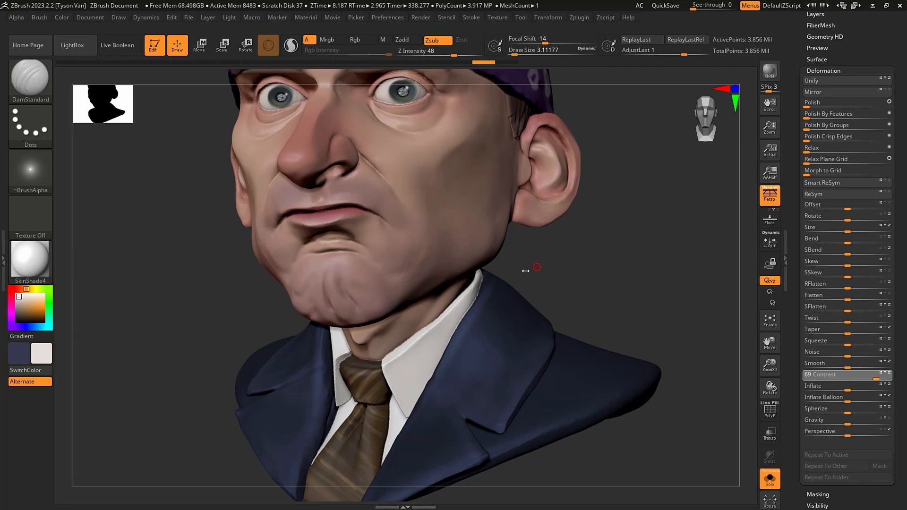
mouse_move(527, 269)
left_mouse_down()
mouse_move(338, 302)
mouse_move(332, 313)
mouse_move(326, 297)
left_mouse_up()
mouse_move(369, 287)
right_mouse_down()
mouse_move(308, 279)
mouse_move(326, 236)
mouse_move(377, 279)
right_mouse_up()
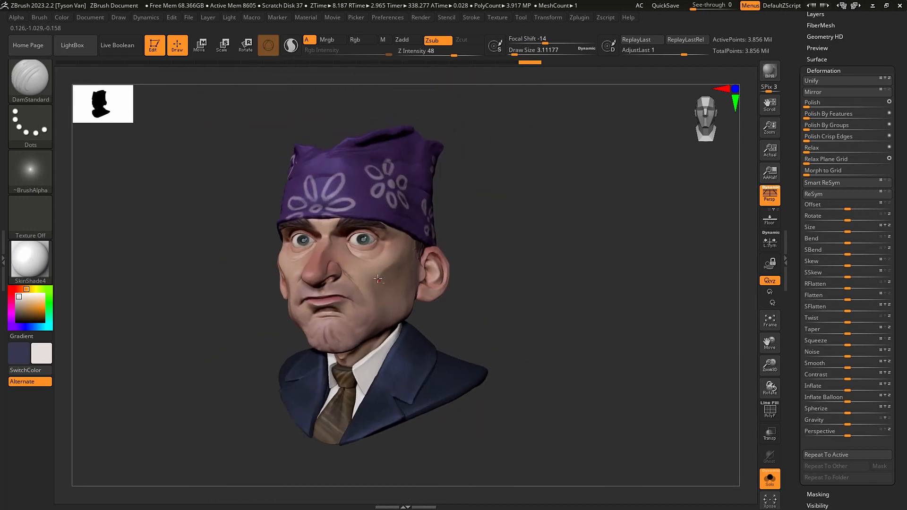
right_click_drag(394, 320, 389, 272, "ctrl")
key("ctrl+z")
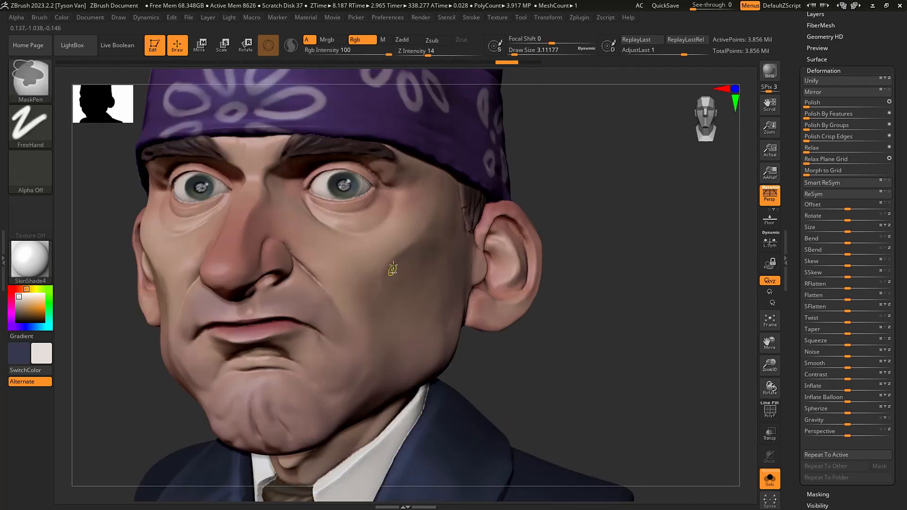
key("ctrl+z")
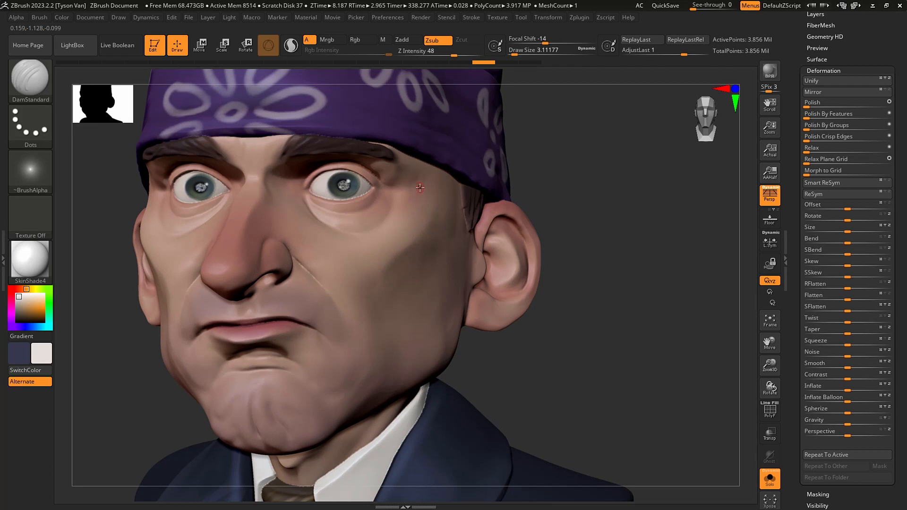
Step: Apply a milder Contrast deformation of about 12 to the whole bust
left_click_drag(852, 377, 857, 375)
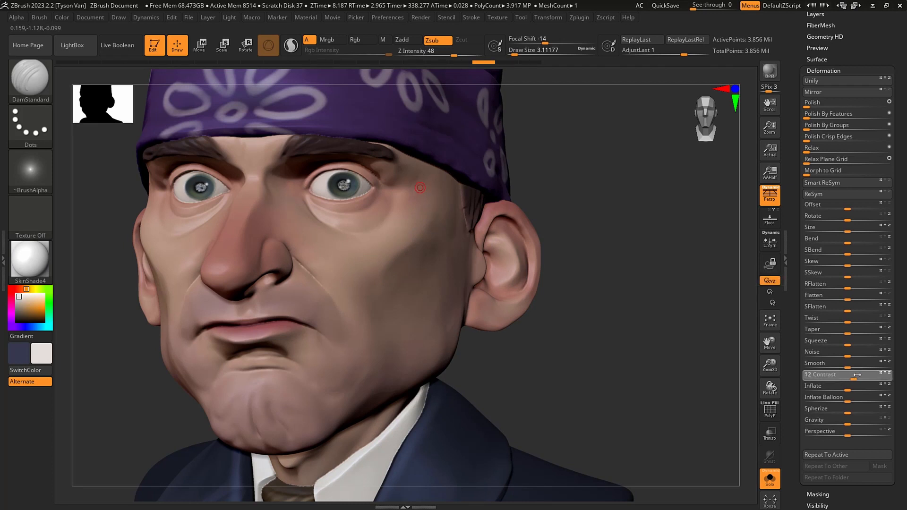
left_click_drag(393, 180, 385, 173)
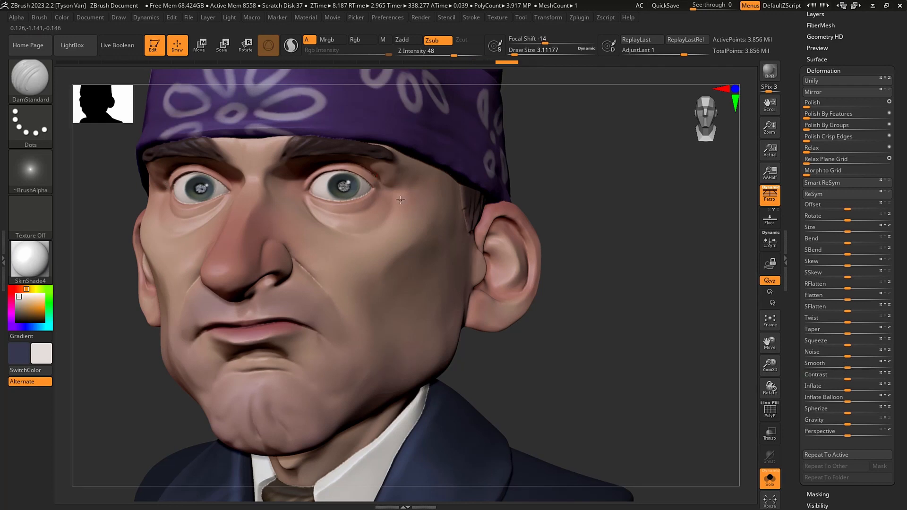
Step: Polish the skin around the eye's outer corner and under-eye area with hPolish at draw sizes of about 7.5 and 4.3
right_click_drag(402, 201, 406, 264, "ctrl")
key("b")
key("h")
key("p")
right_click_drag(380, 167, 377, 168)
key("s")
left_click_drag(377, 169, 397, 193)
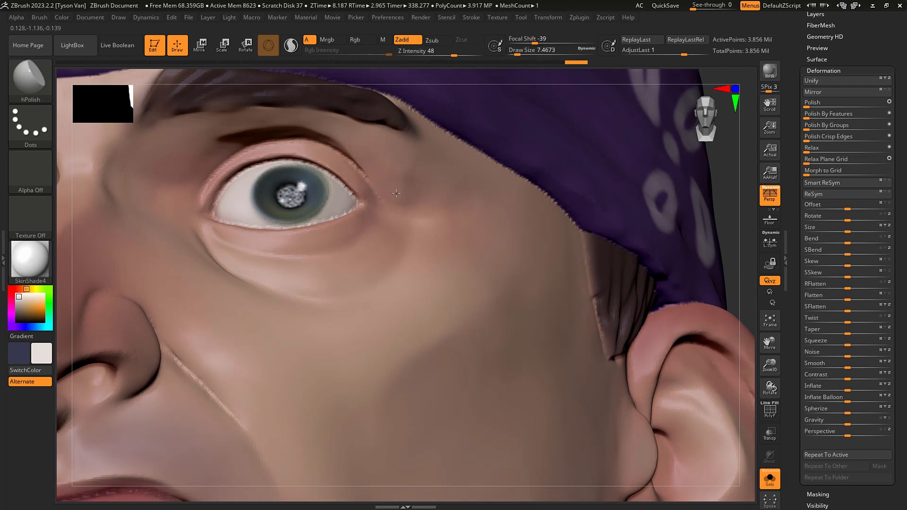
right_click_drag(423, 183, 378, 227)
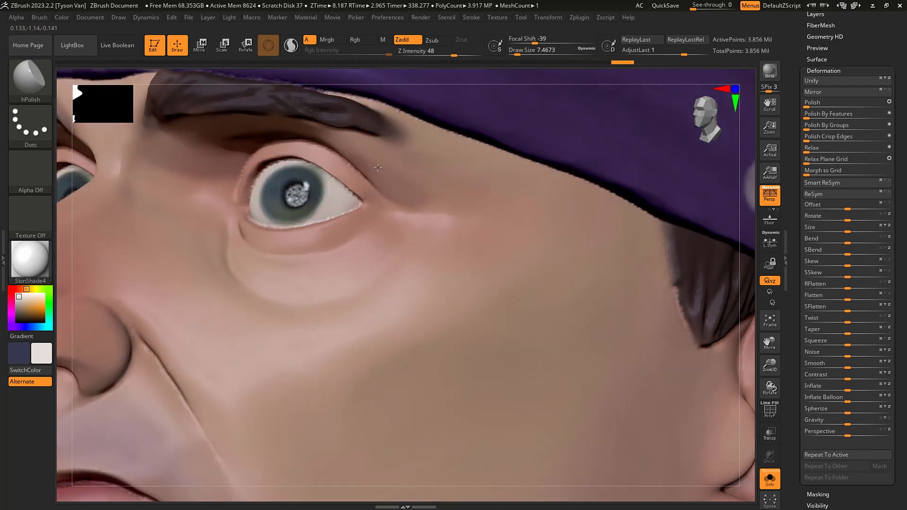
key("s")
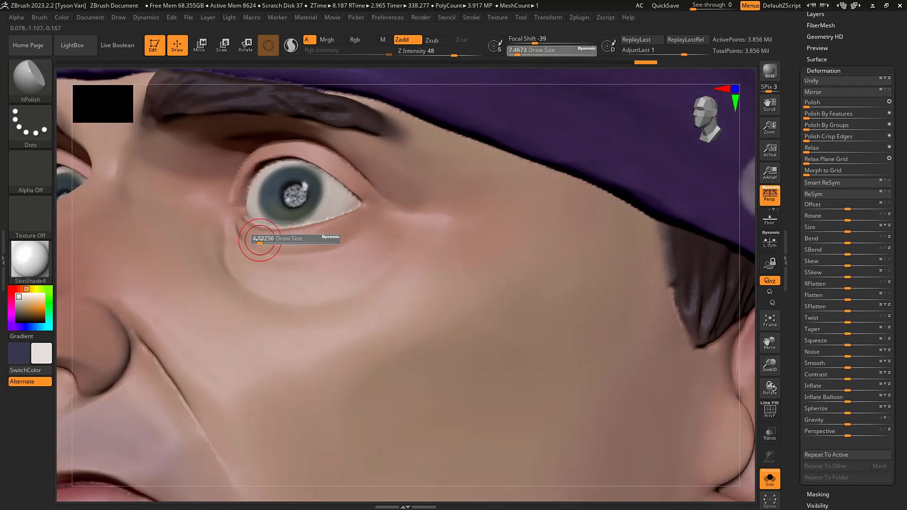
left_click_drag(261, 239, 258, 239)
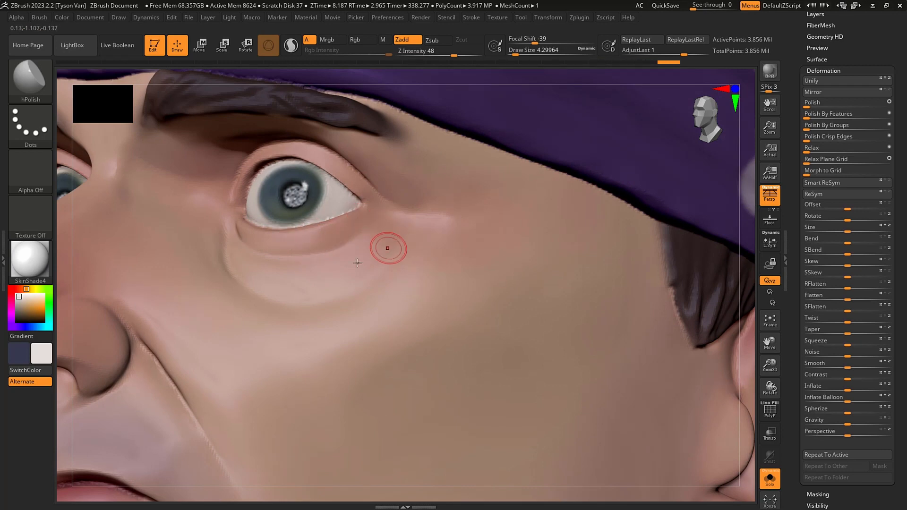
right_click_drag(215, 336, 255, 367, "ctrl")
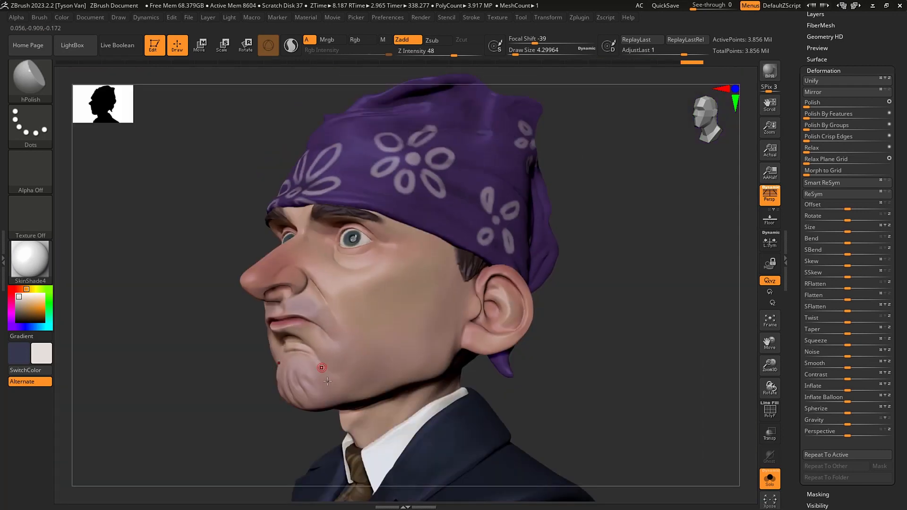
Step: Save the bust as a new tool file named PrisonMike_dec_008 in the 1_z folder
right_click_drag(322, 367, 344, 374)
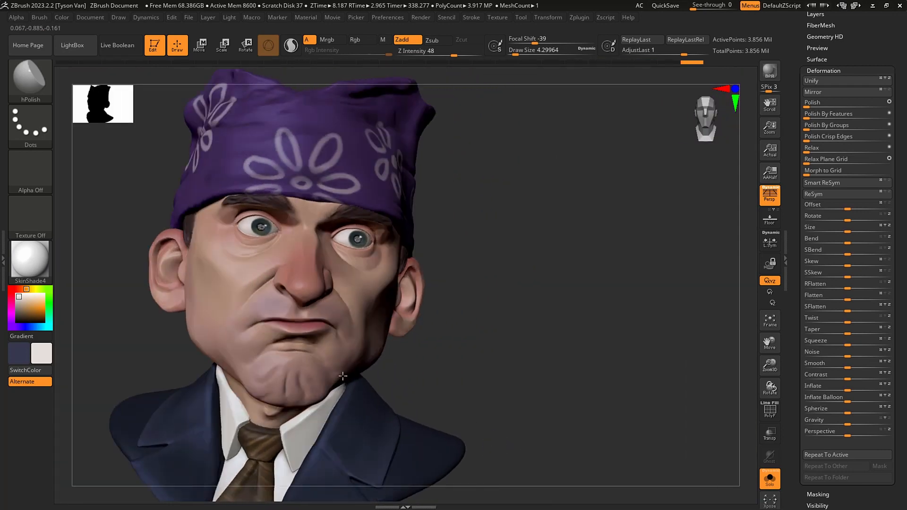
right_click_drag(378, 324, 302, 332)
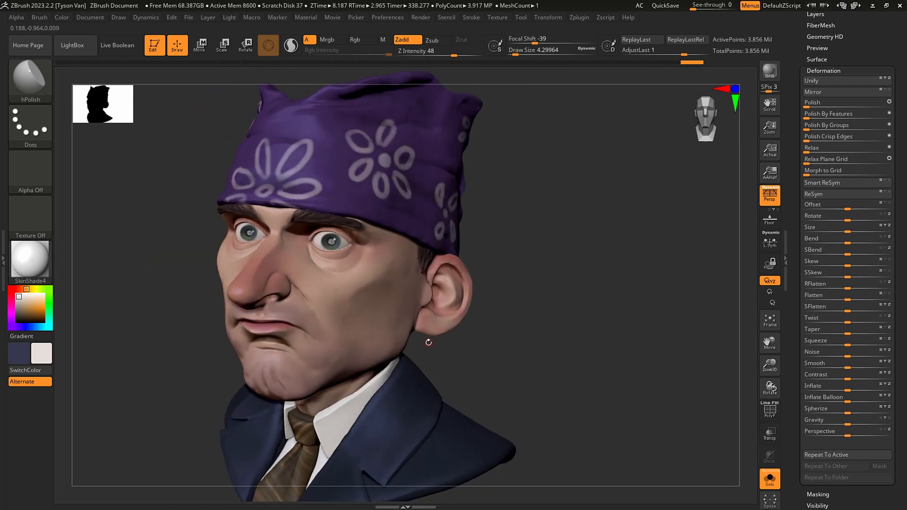
right_click_drag(397, 336, 413, 322, "ctrl")
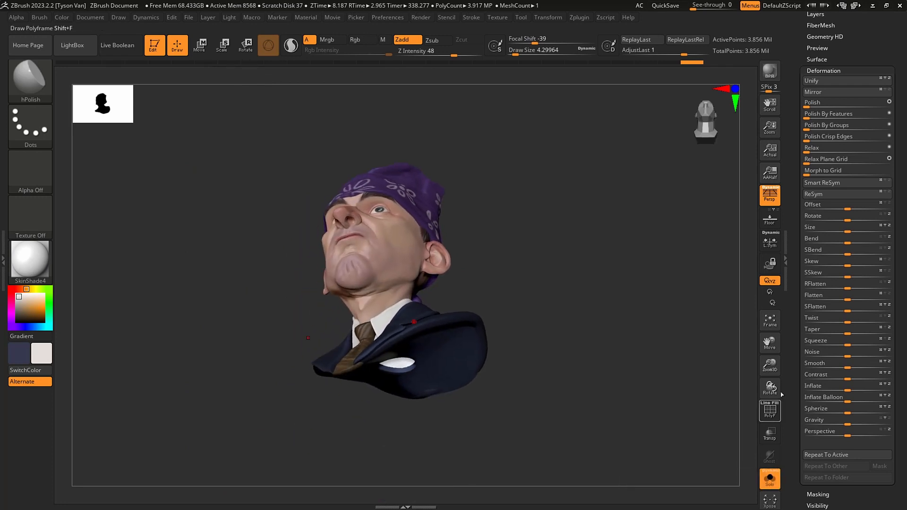
right_click_drag(402, 242, 445, 208)
scroll(887, 184, "up", 3)
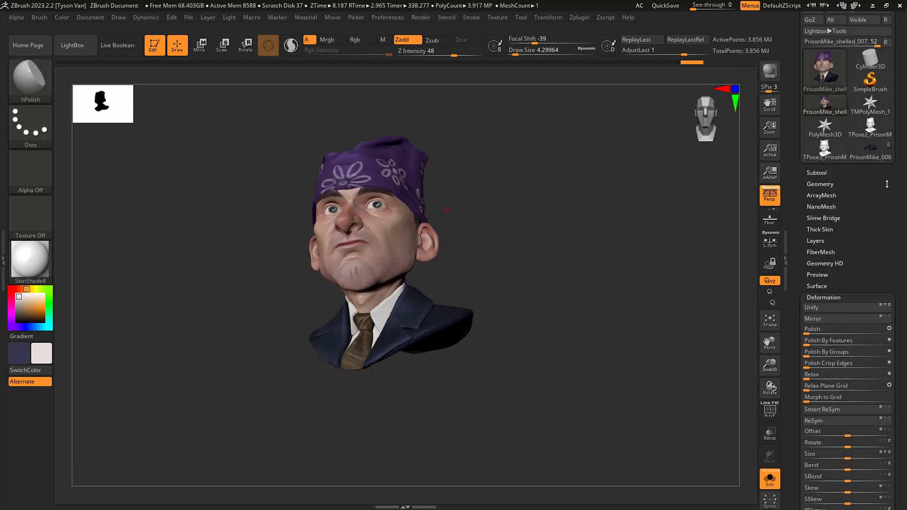
scroll(882, 194, "up", 3)
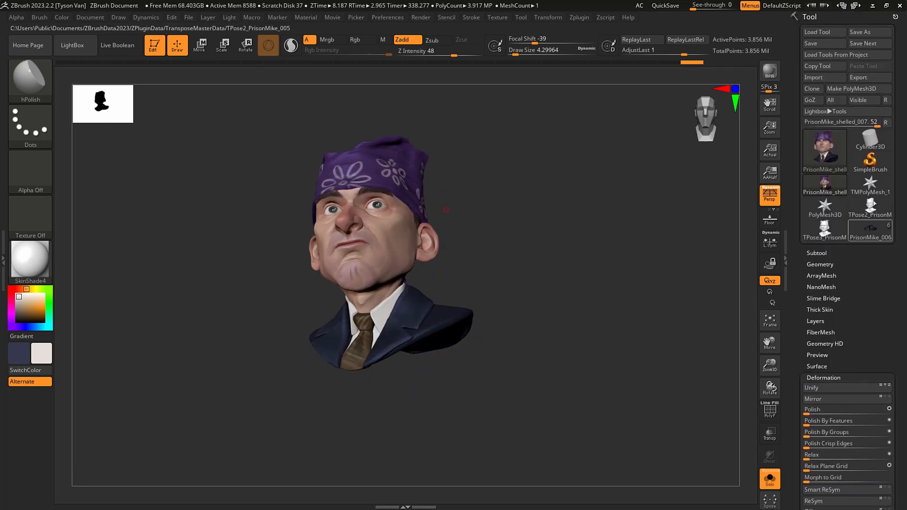
left_click(857, 32)
left_click(187, 158)
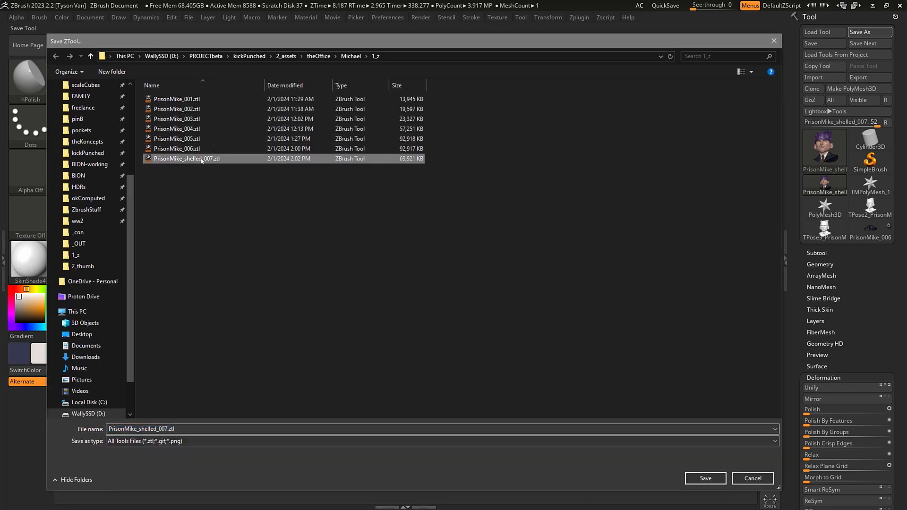
left_click(172, 427)
left_click(155, 429)
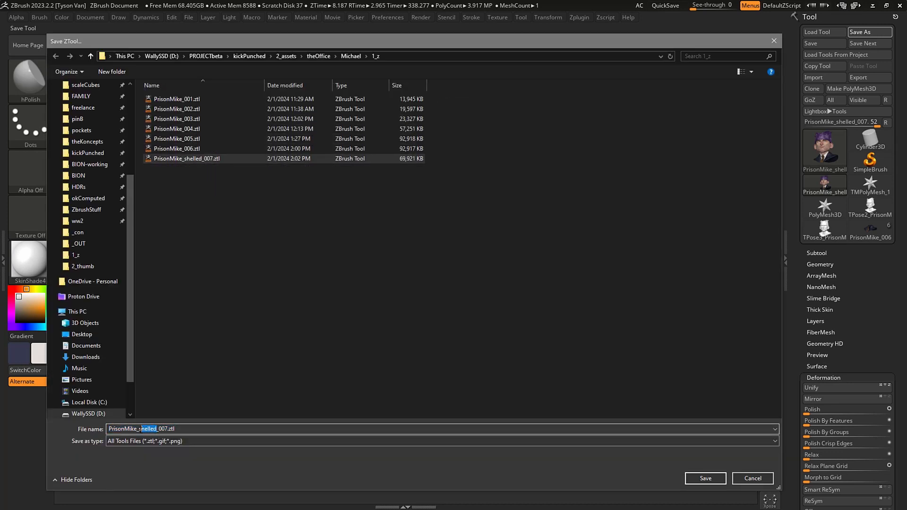
type("dec")
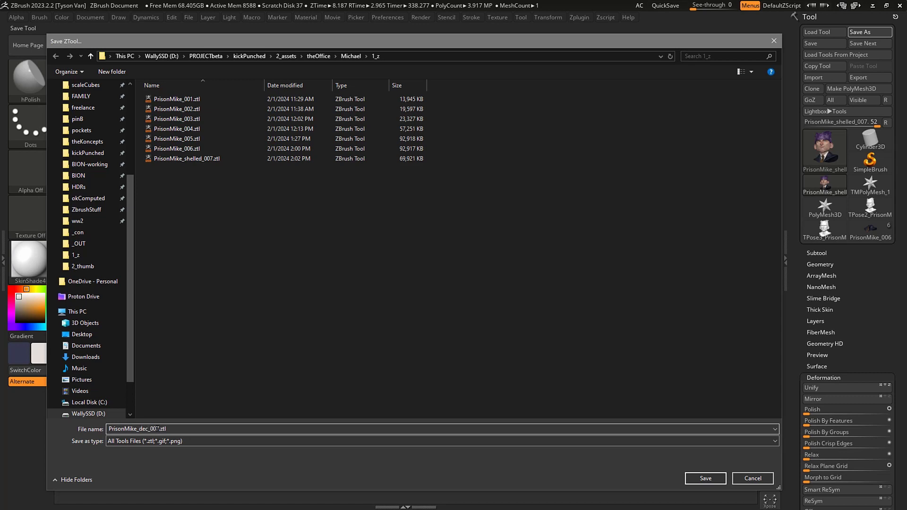
key("Return")
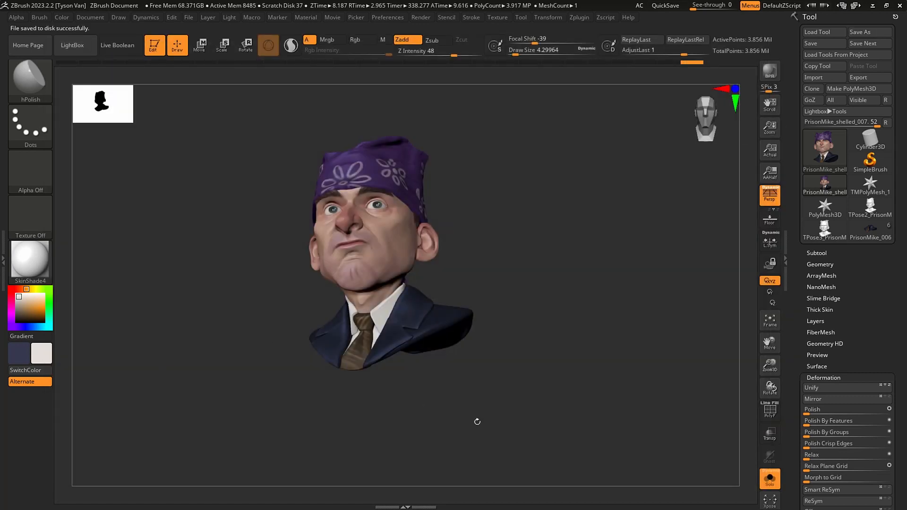
Step: Show the polyframe and pre-process the current bust with Decimation Master
left_click_drag(453, 264, 458, 268)
key("shift+f")
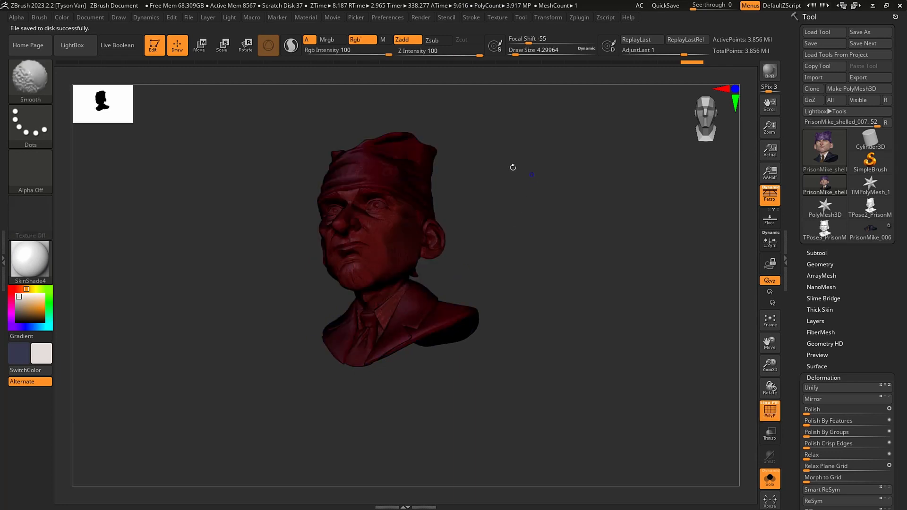
mouse_move(501, 153)
left_mouse_down()
mouse_move(434, 214)
mouse_move(463, 199)
left_mouse_up()
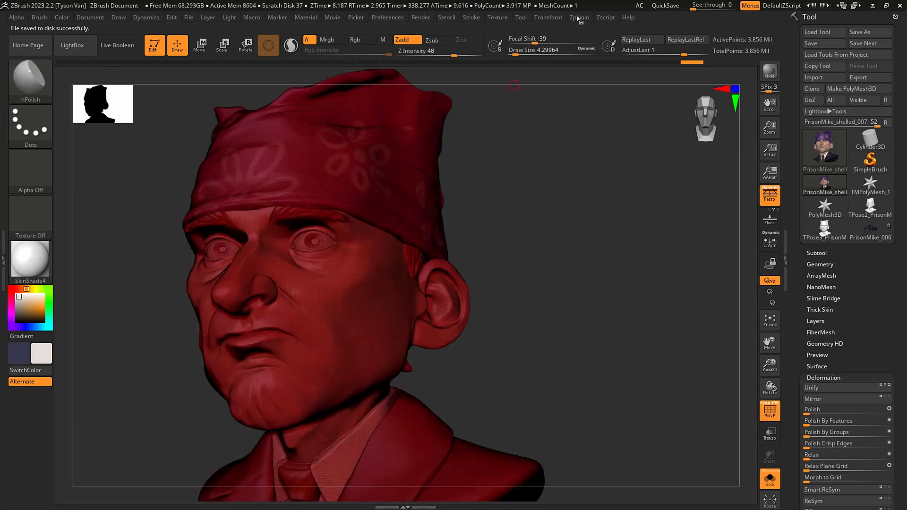
left_click(579, 18)
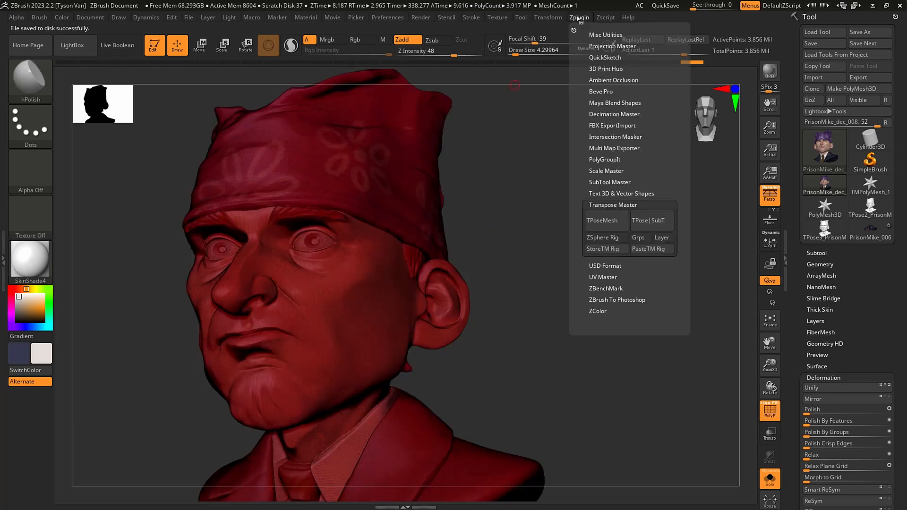
left_click(613, 204)
left_click(605, 114)
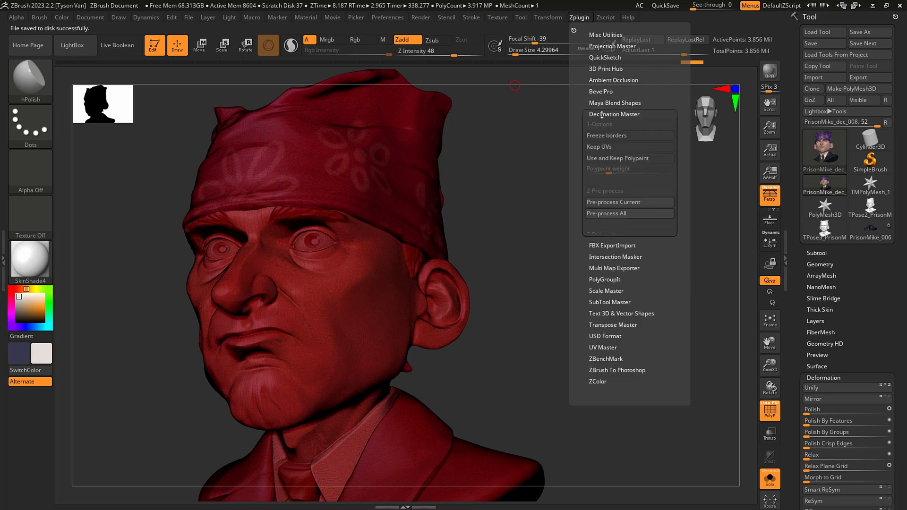
left_click(609, 203)
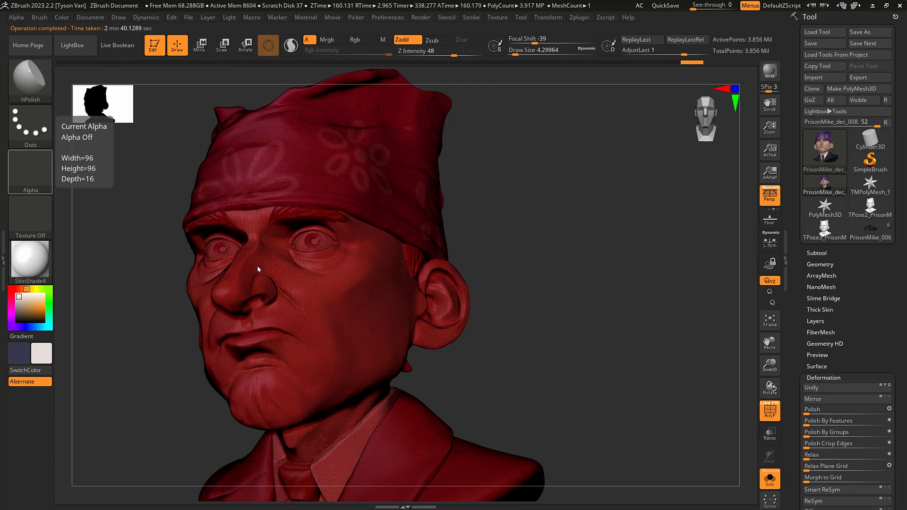
Step: Decimate the current bust at 20% decimation, inspect its triangulated wireframe, and hide the polyframe
left_click(584, 19)
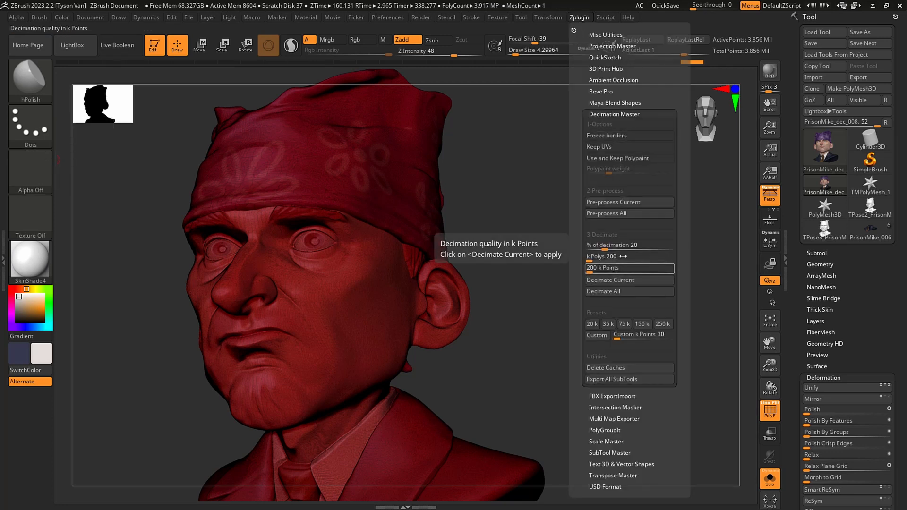
left_click(615, 279)
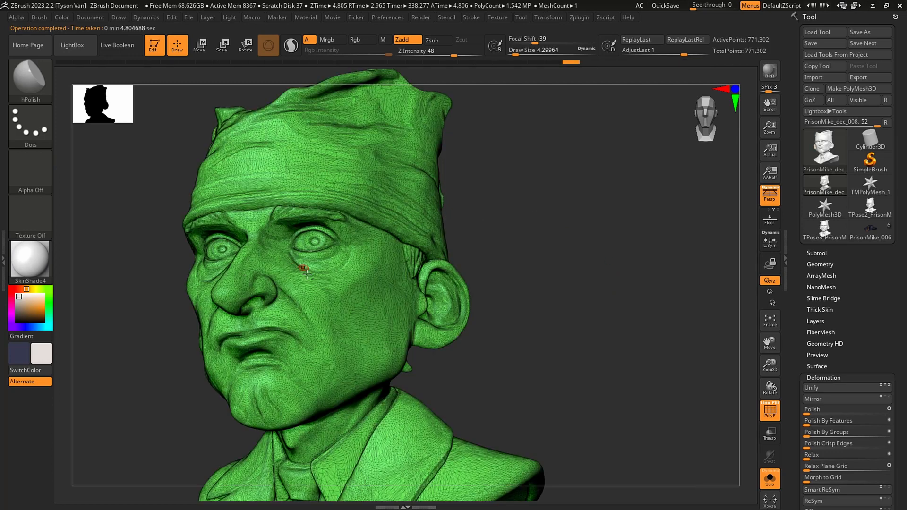
scroll(315, 314, "up", 5)
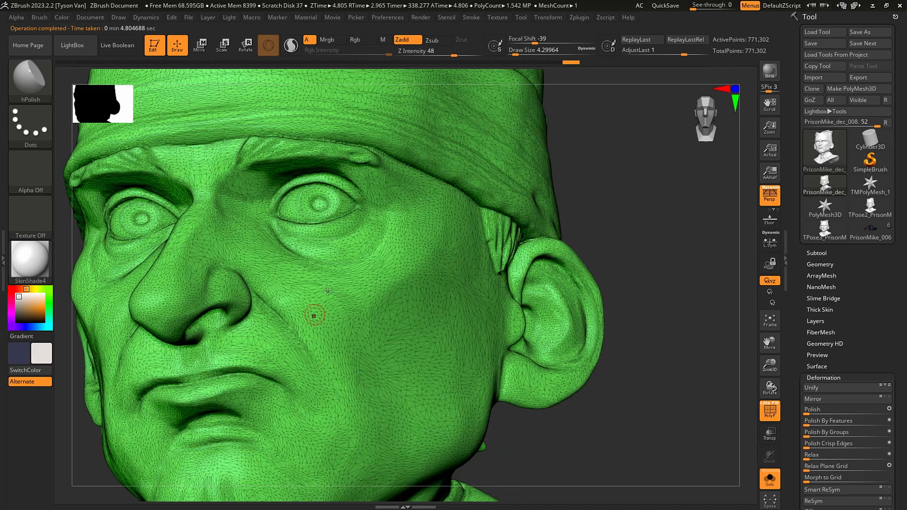
key("shift")
key("shift+f")
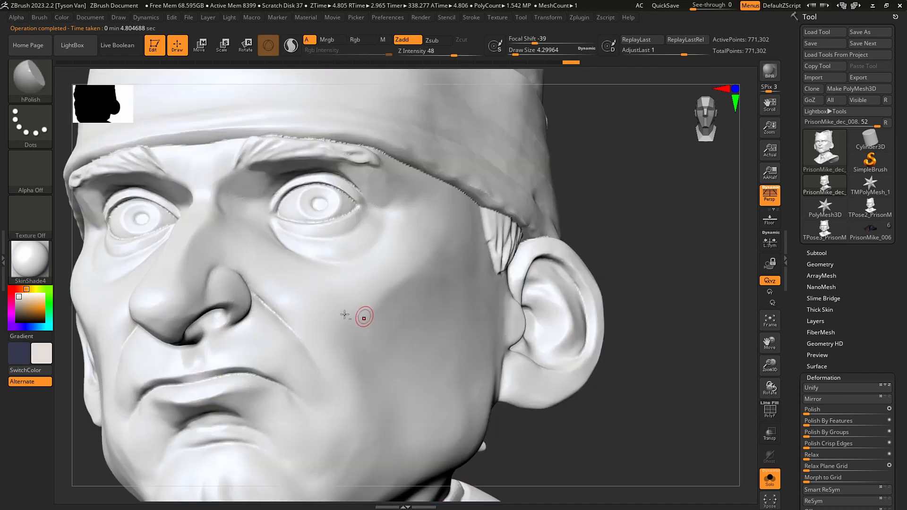
Step: Examine the decimated bust's surface up close and as a whole, and check its polygon and point counts
right_click_drag(286, 297, 261, 287, "ctrl")
mouse_move(312, 306)
right_mouse_down()
mouse_move(346, 317)
mouse_move(331, 321)
mouse_move(331, 340)
mouse_move(377, 347)
mouse_move(333, 334)
mouse_move(334, 316)
mouse_move(335, 340)
right_mouse_up()
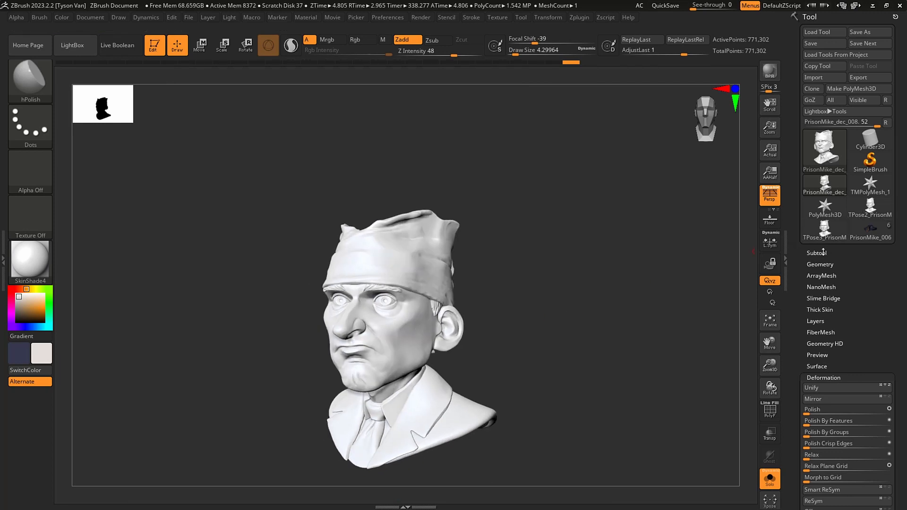
mouse_move(815, 193)
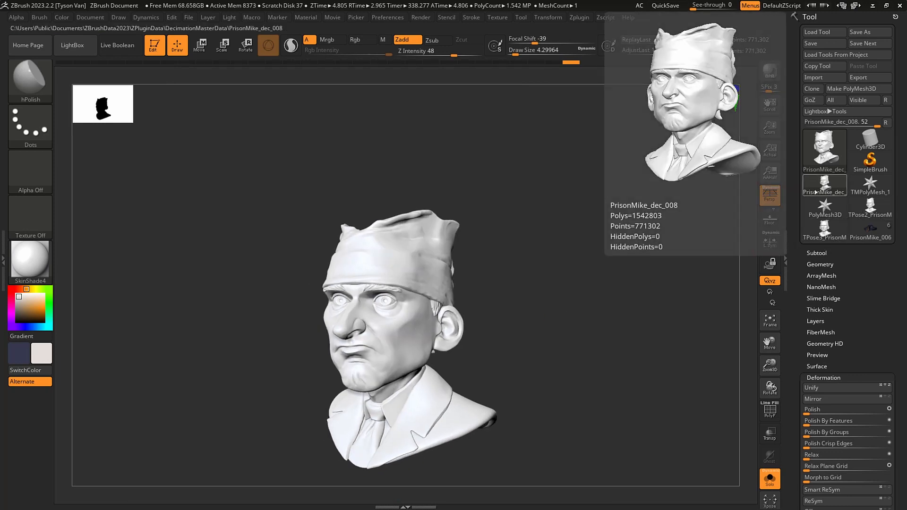
mouse_move(523, 349)
right_mouse_down("shift")
mouse_move(535, 353)
mouse_move(416, 394)
right_mouse_up("shift")
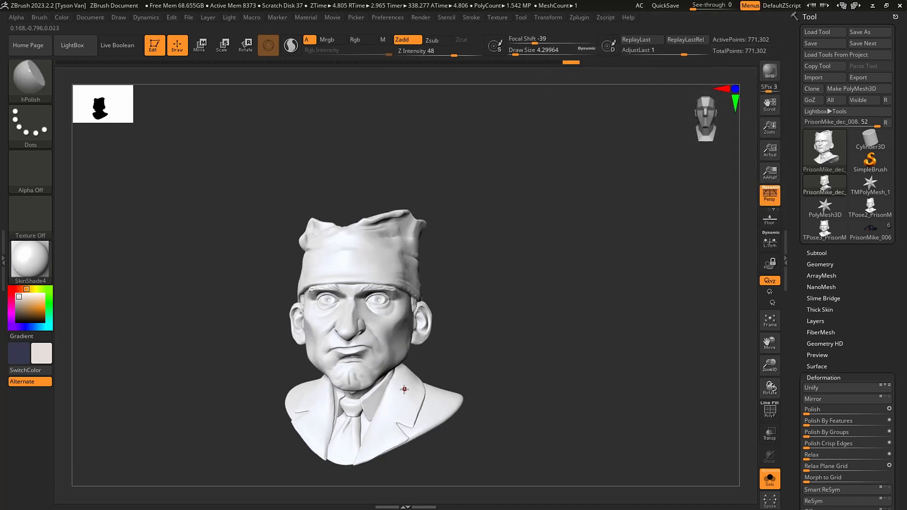
Step: Enlarge the brush size to about 37 and append a Cylinder3D as a new subtool of the bust
key("s")
left_click_drag(404, 389, 416, 389)
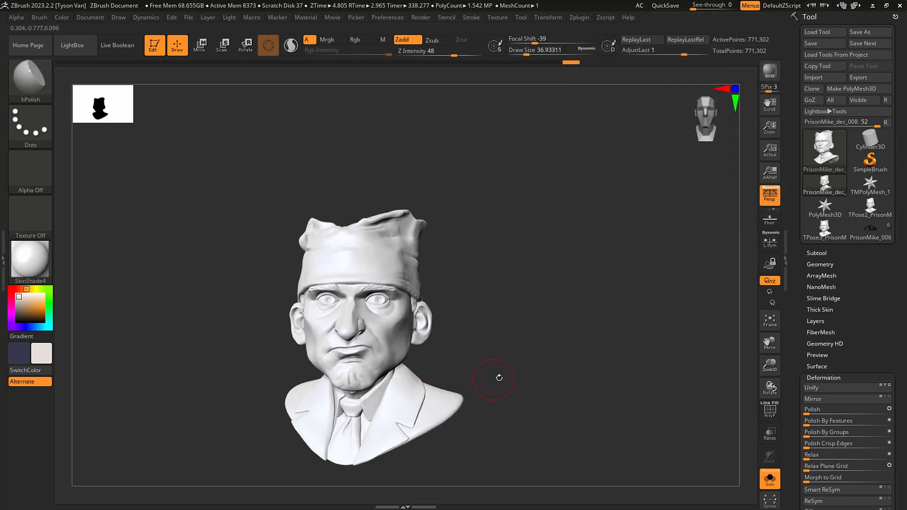
left_click_drag(500, 378, 421, 381)
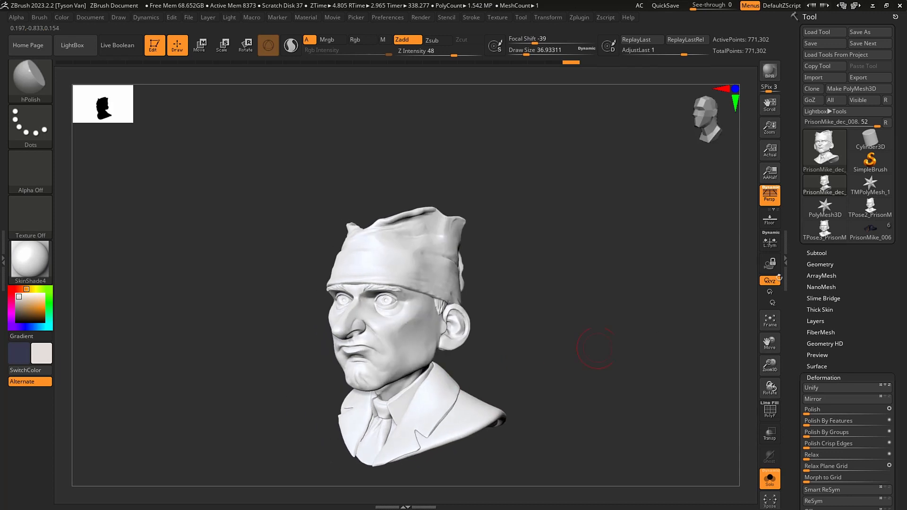
left_click(811, 254)
left_click(866, 358)
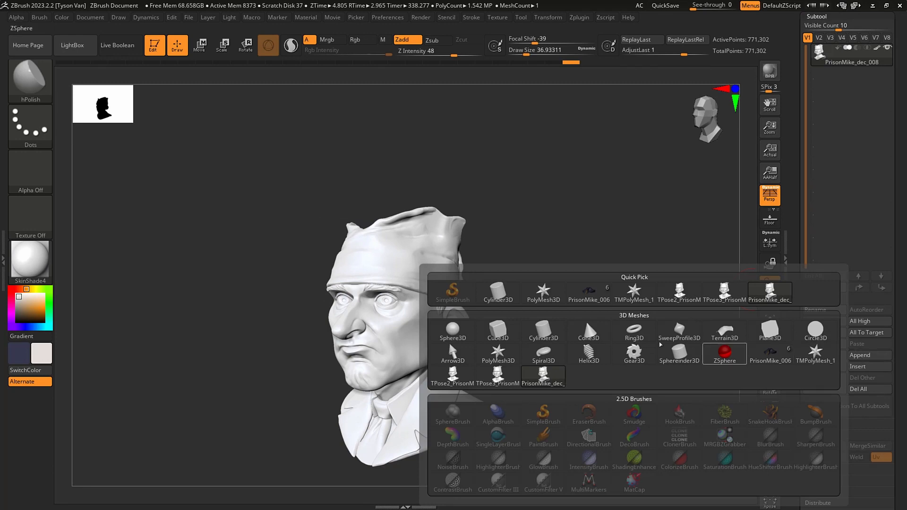
left_click(498, 292)
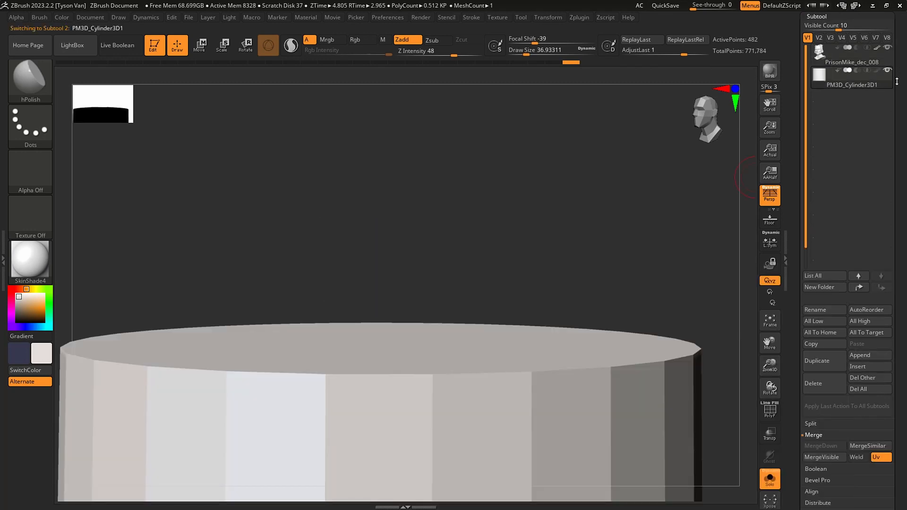
Step: Replace the appended cylinder with the 6inchCube model imported from the scaleCubes folder
scroll(845, 86, "up", 4)
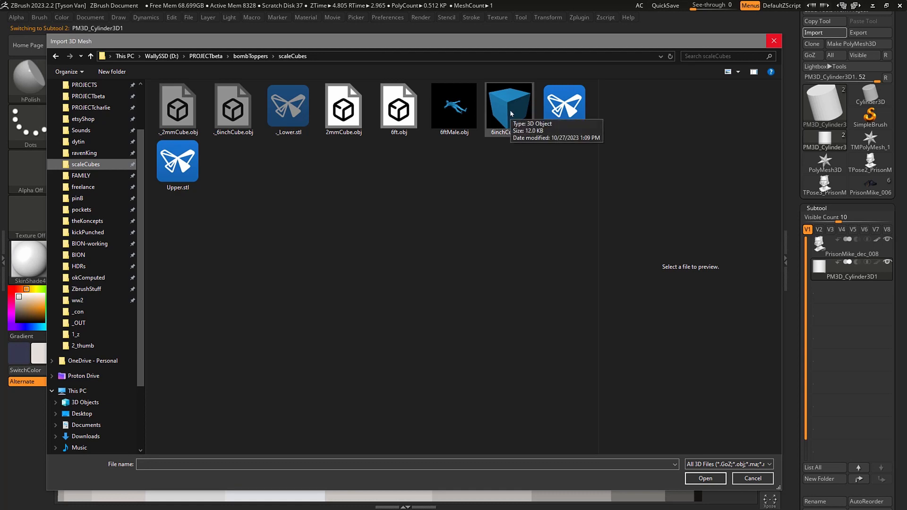
double_click(509, 110)
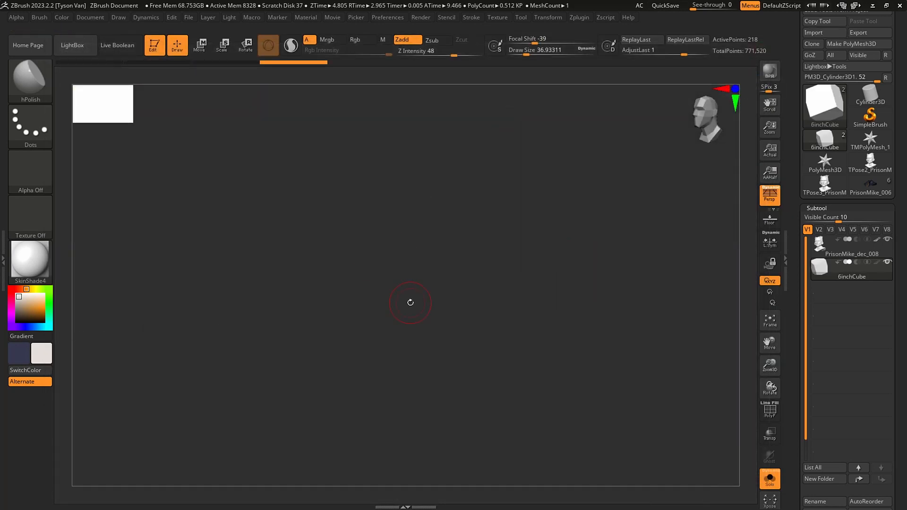
left_click_drag(340, 301, 419, 308)
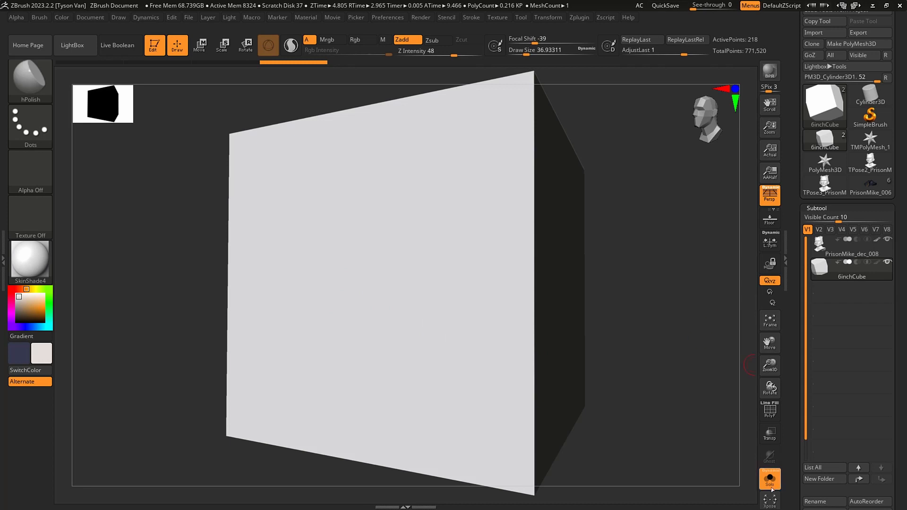
Step: Show the bust and cube together with the polyframe on, and select the PrisonMike_dec_008 subtool for moving
left_click(772, 490)
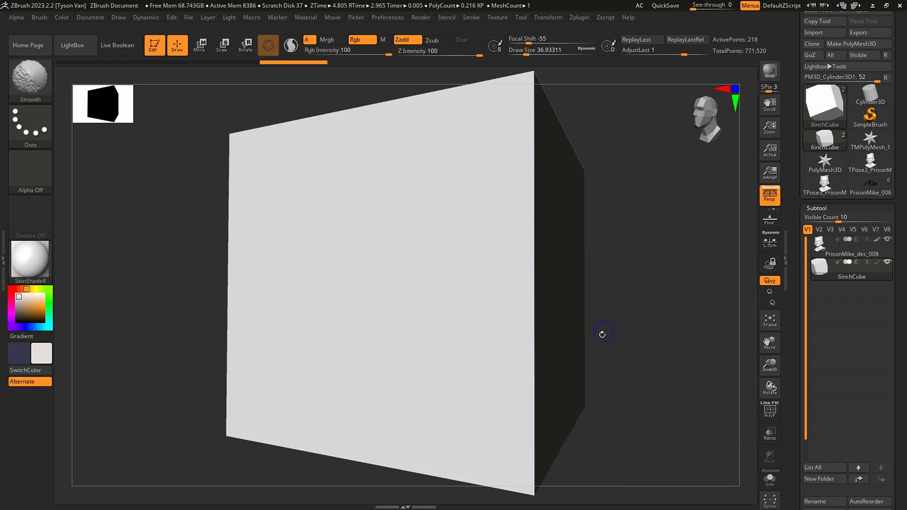
key("shift+f")
right_click_drag(326, 301, 355, 255, "alt")
left_click(835, 243)
key("w")
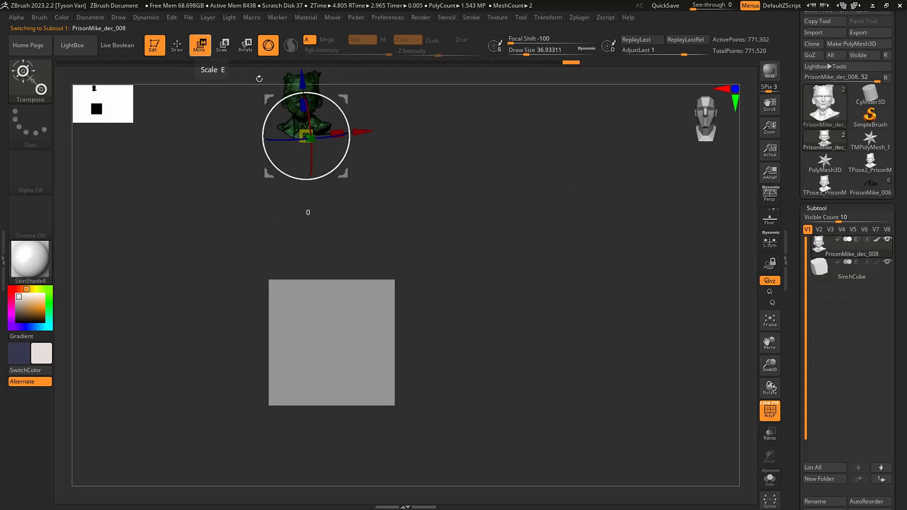
Step: Unlock the bust's transform gizmo, reset its orientation, and lock it again
right_click_drag(352, 141, 355, 175, "alt")
left_click(344, 99)
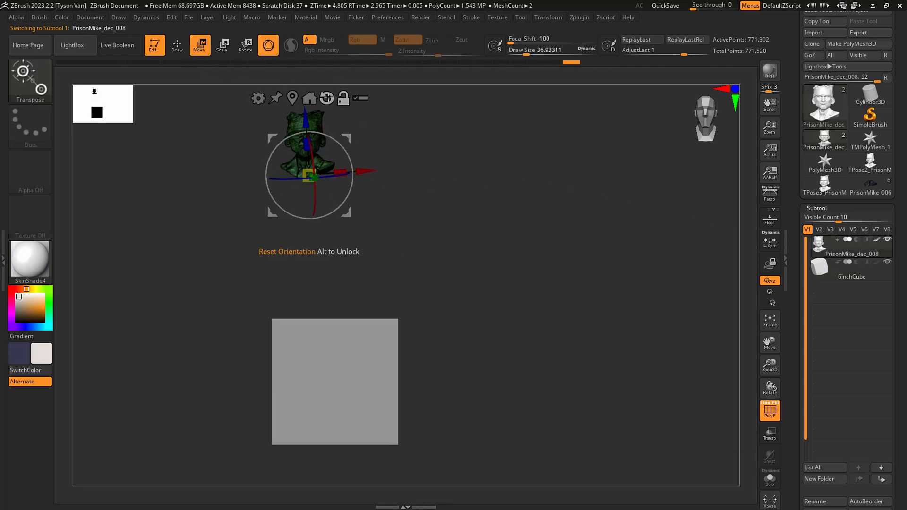
left_click(326, 98)
left_click(344, 99)
Step: Make the cube see-through, lower the bust onto its base, and scale the bust to about 60% of the cube's height
left_click_drag(311, 114, 311, 367)
left_click(775, 441)
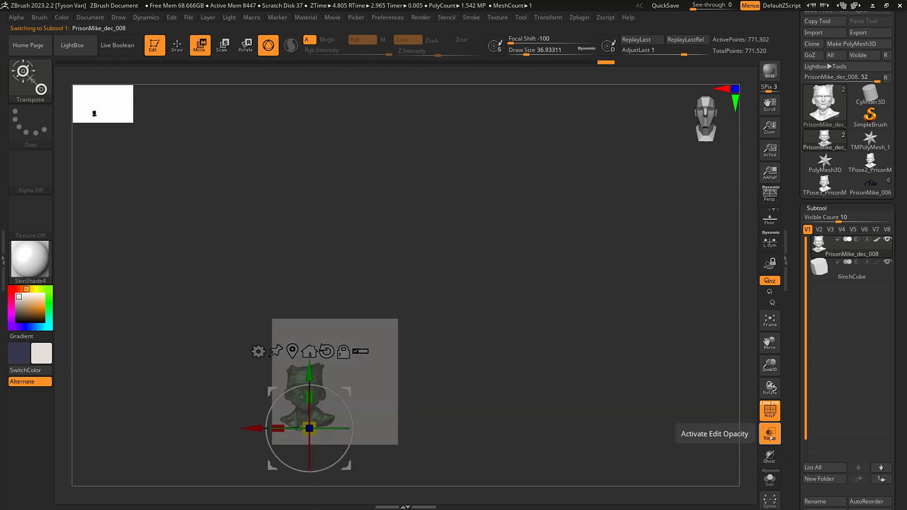
left_click_drag(310, 377, 309, 384)
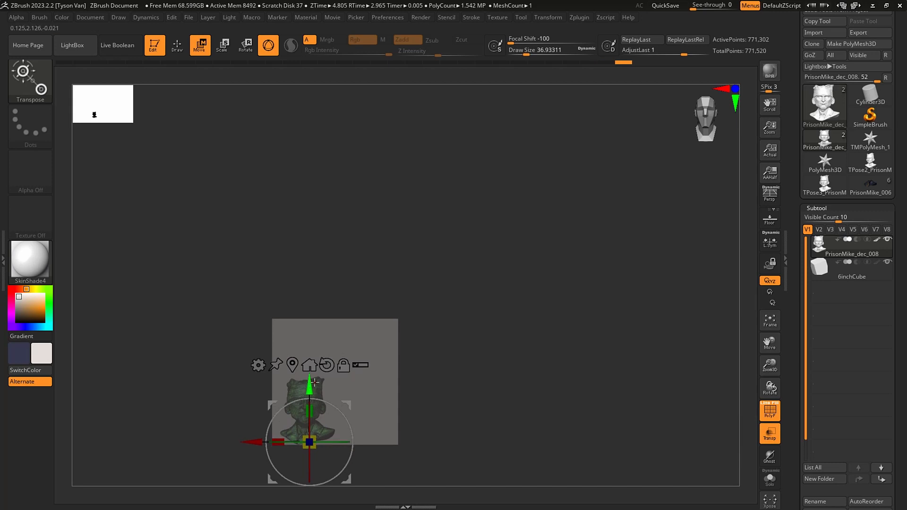
left_click_drag(316, 446, 318, 447)
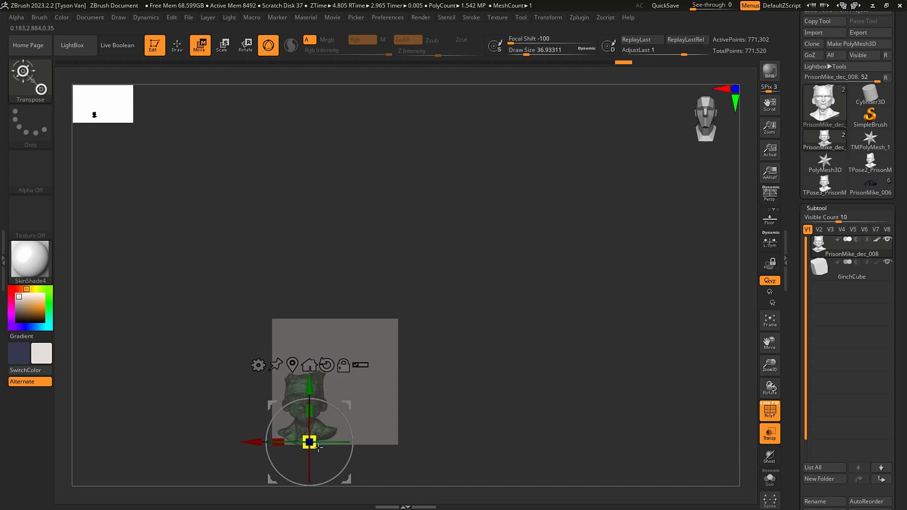
key("q")
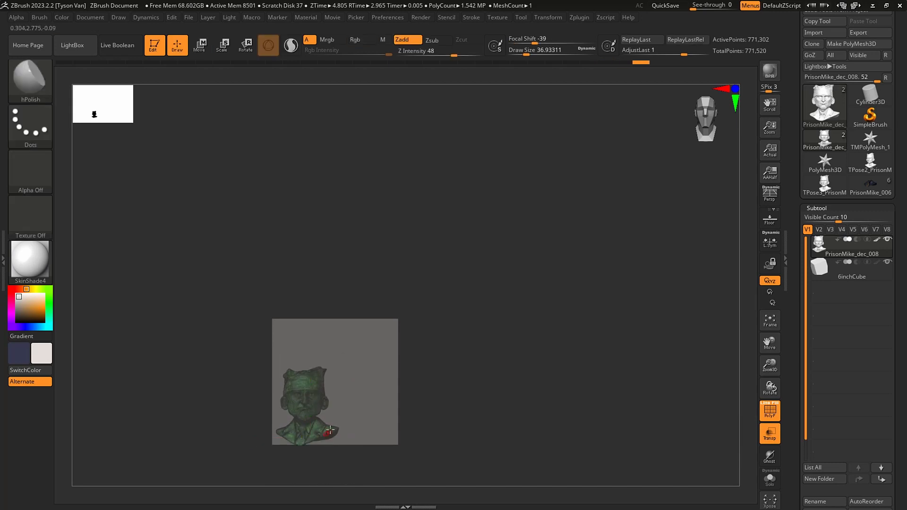
Step: Compare the bust's size with the grid divisions of the 6-inch cube, and return to the bust subtool
mouse_move(320, 448)
left_mouse_down()
mouse_move(327, 419)
mouse_move(370, 404)
mouse_move(360, 400)
mouse_move(442, 393)
left_mouse_up()
key("w")
key("q")
left_click(853, 275)
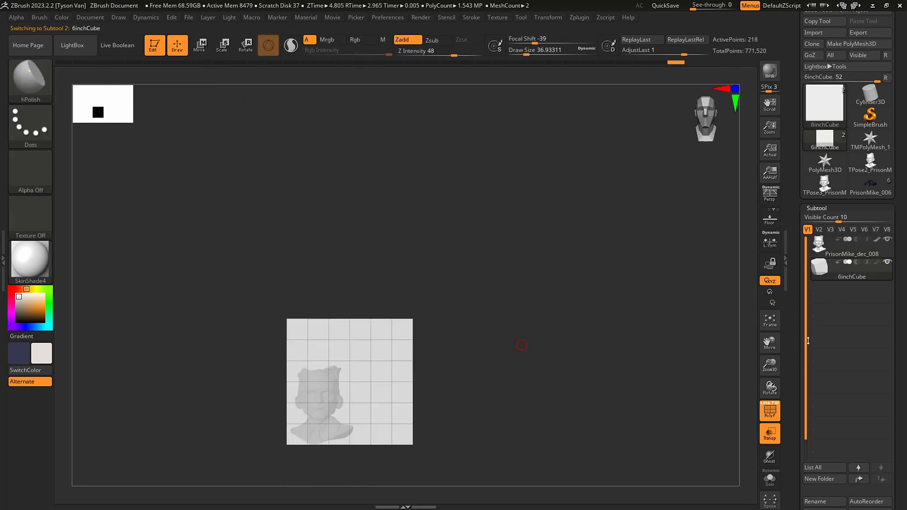
left_click(883, 255)
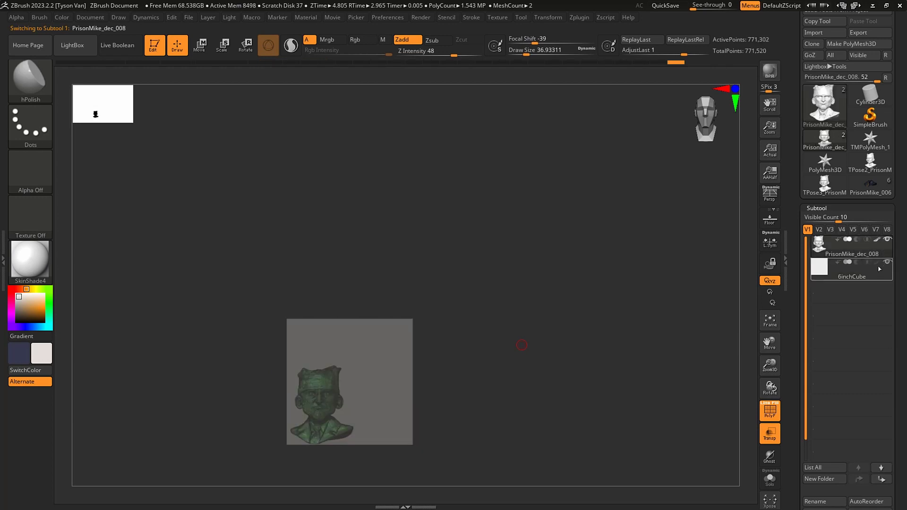
Step: Hide the 6-inch cube, turn perspective back on, and examine the scaled bust from the front and side
left_click(888, 263)
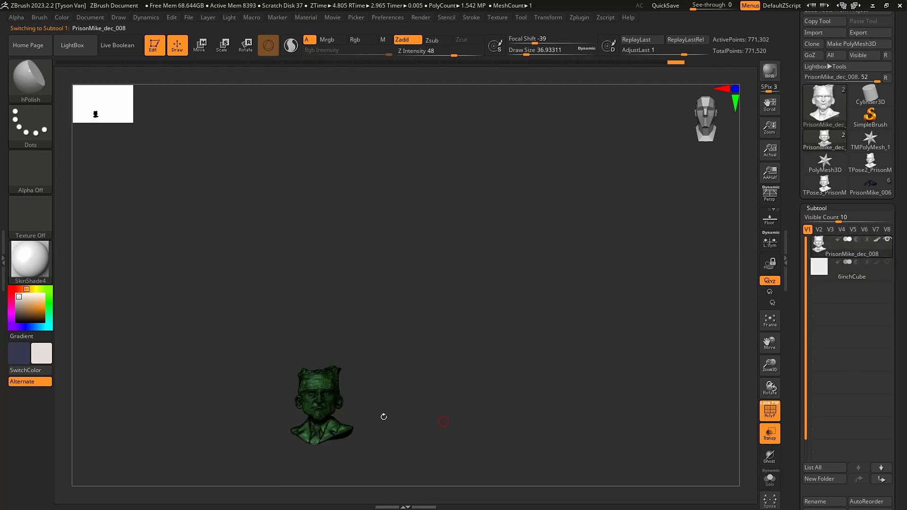
key("f")
key("p")
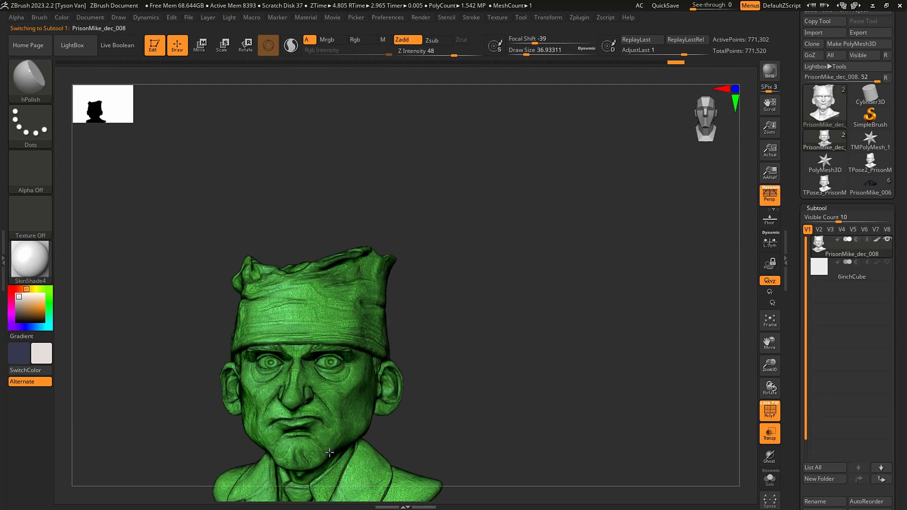
right_click_drag(343, 429, 360, 330, "alt")
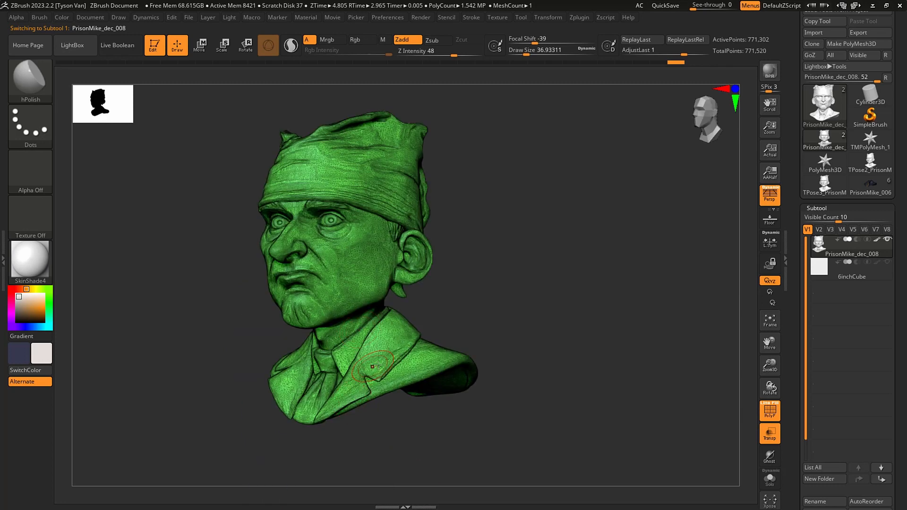
right_click_drag(388, 362, 391, 324)
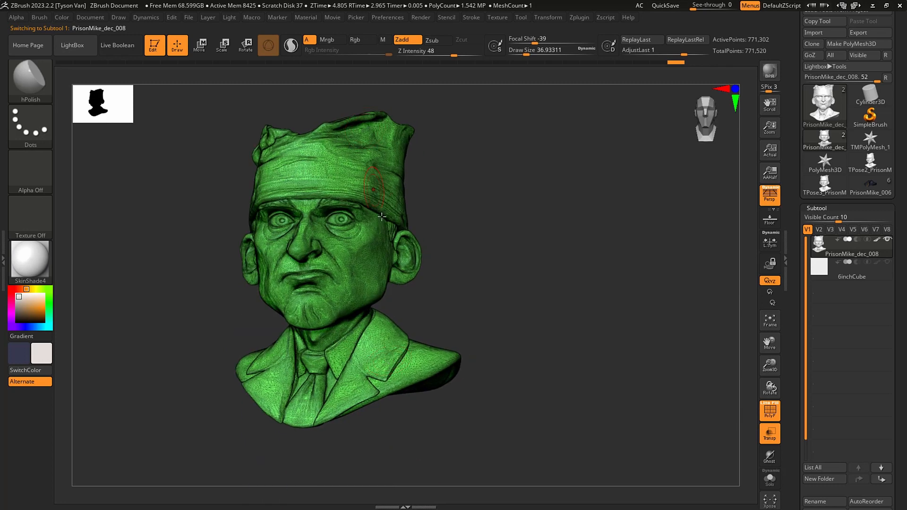
mouse_move(362, 295)
right_mouse_down()
mouse_move(317, 300)
mouse_move(349, 288)
right_mouse_up()
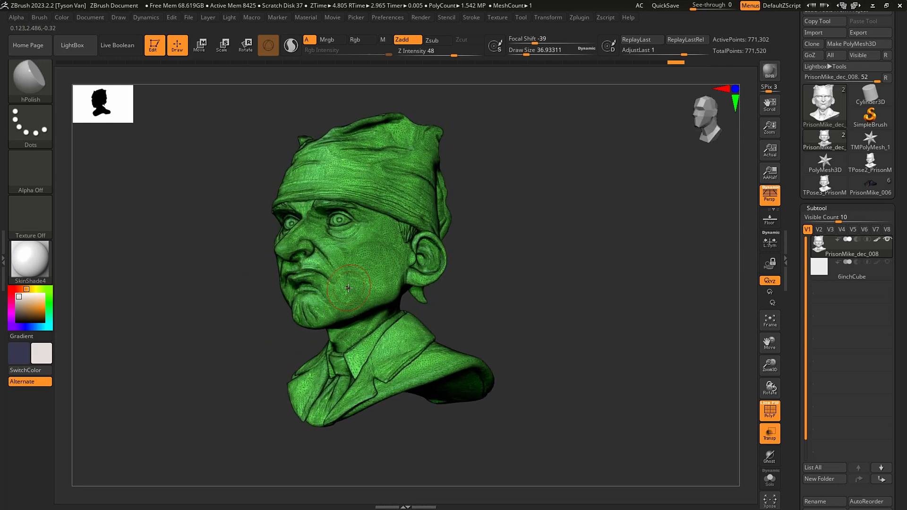